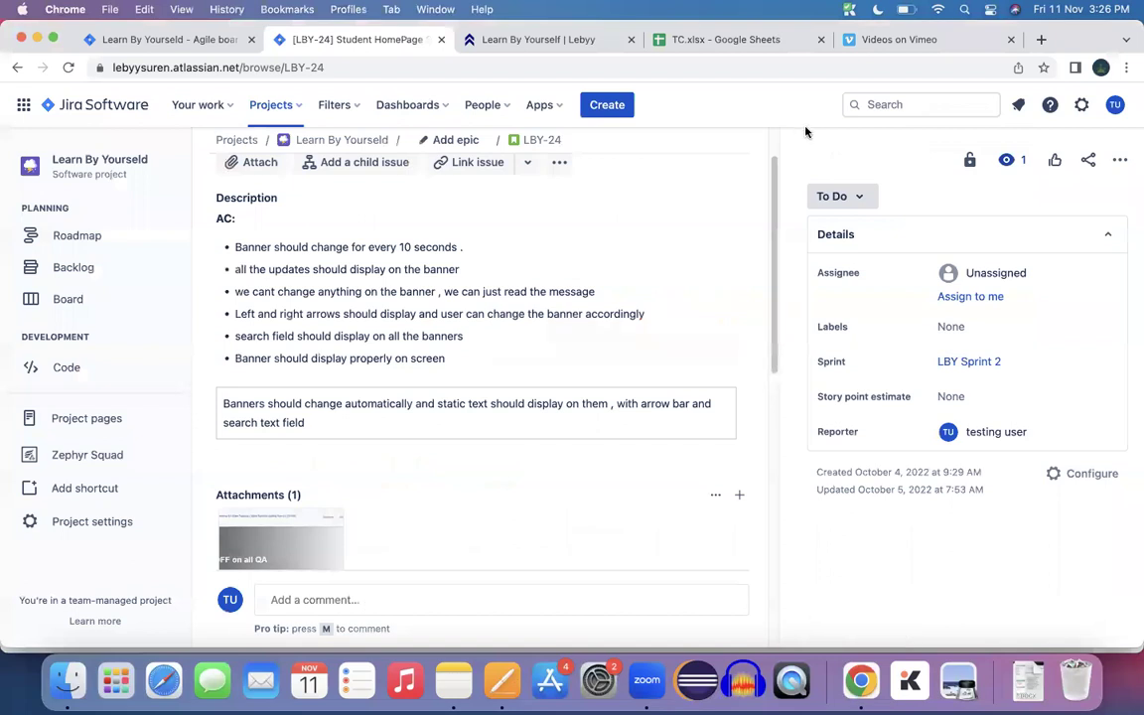
Review the acceptance criteria of the Student HomePage Sliders story in Jira, including how often the banner should change.
{"action": "left_click", "coordinate": [704, 42]}
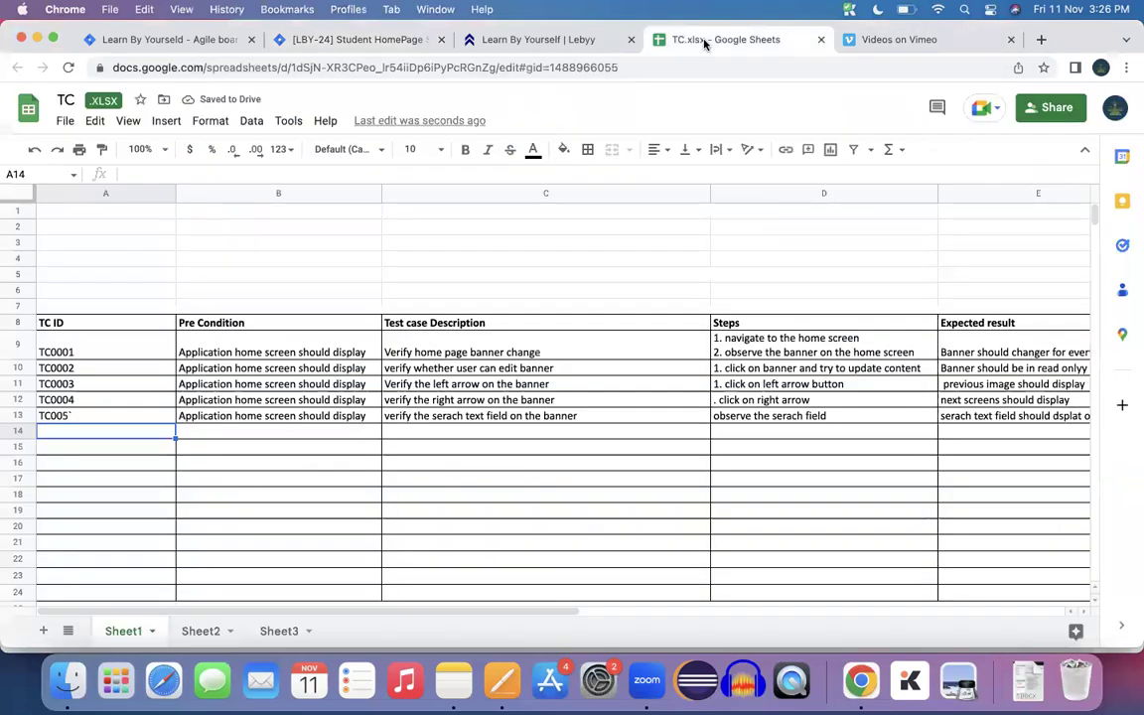
{"action": "left_click", "coordinate": [173, 336]}
{"action": "left_click", "coordinate": [294, 353]}
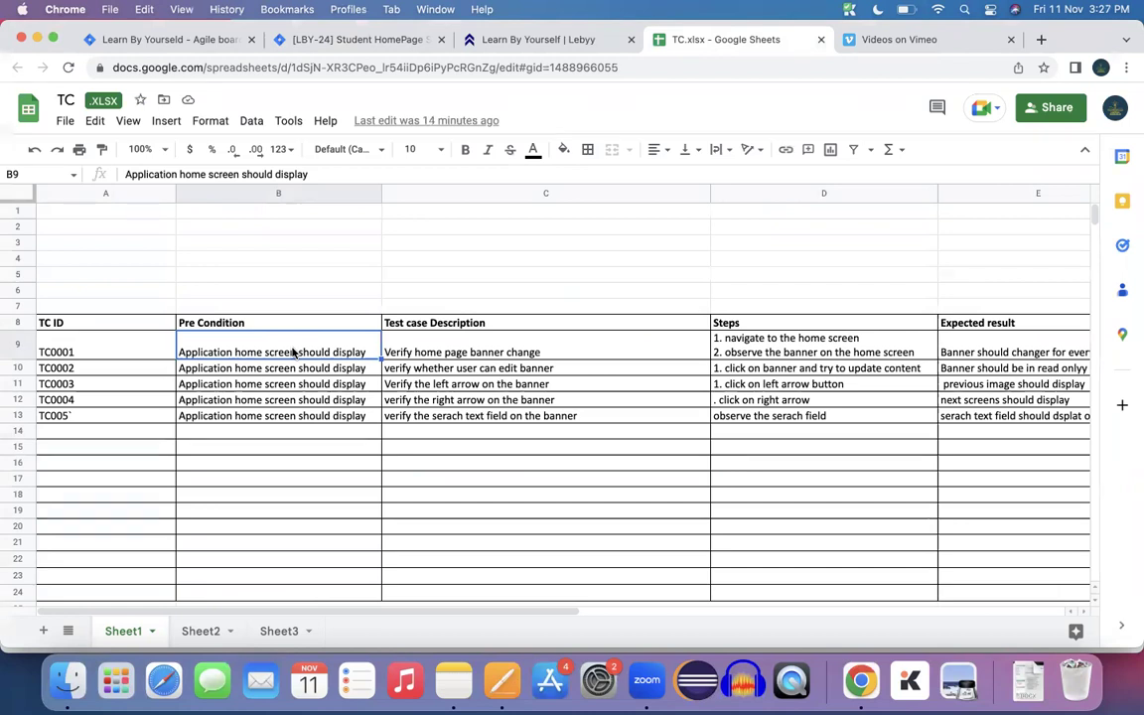
{"action": "left_click", "coordinate": [330, 44]}
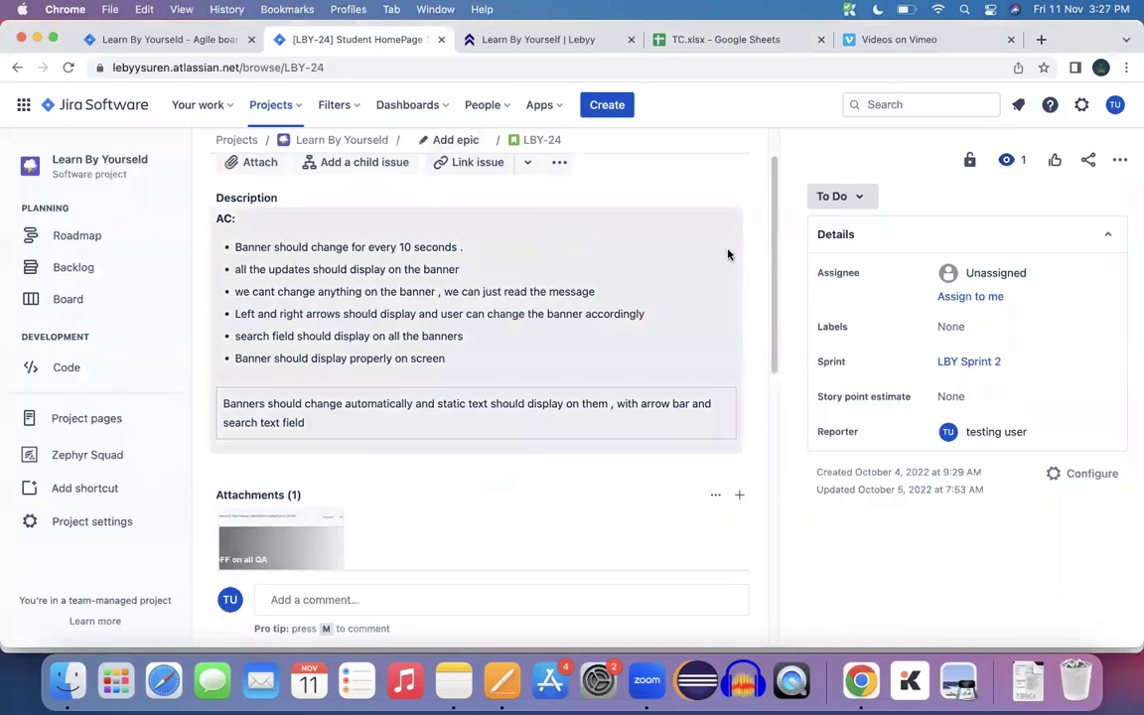
{"action": "scroll", "coordinate": [772, 235], "scroll_direction": "up", "scroll_amount": 1}
{"action": "scroll", "coordinate": [772, 236], "scroll_direction": "up", "scroll_amount": 2}
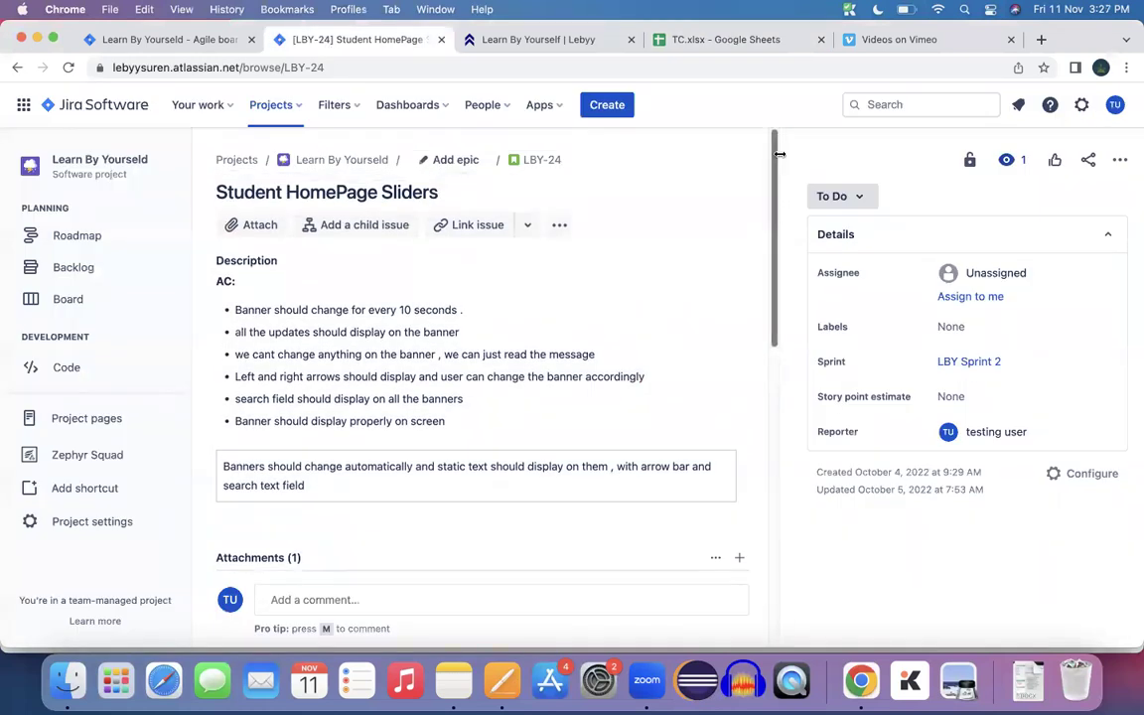
{"action": "left_click_drag", "start_coordinate": [371, 309], "coordinate": [477, 316]}
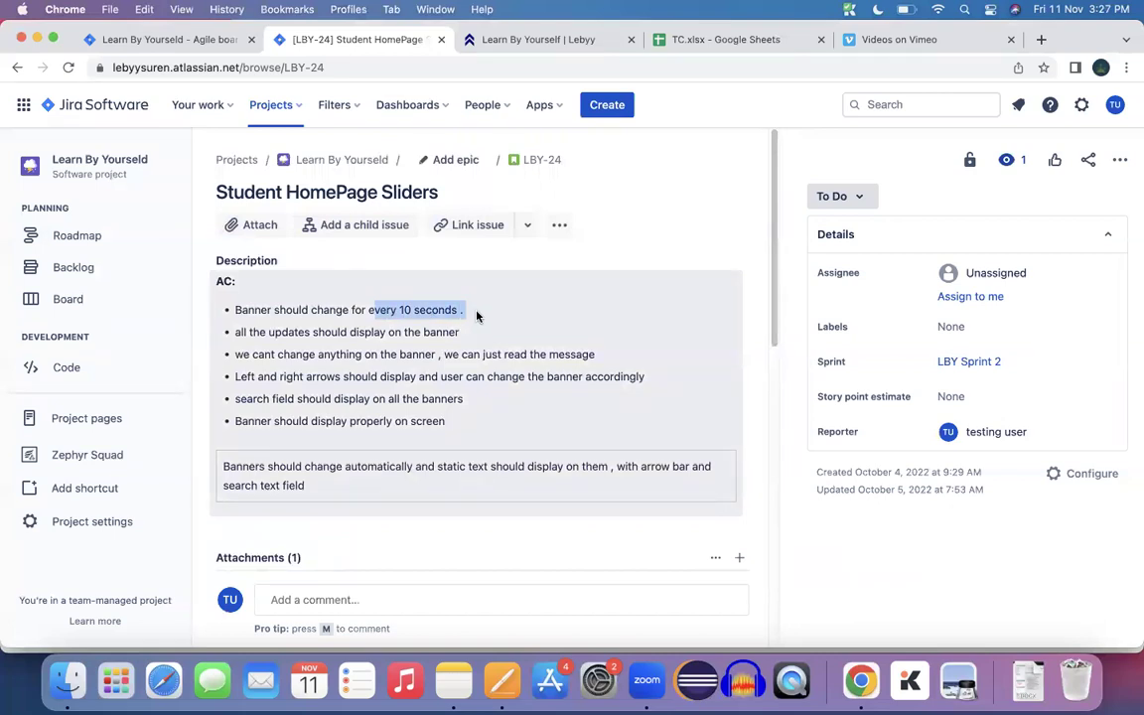
Review the description, steps and expected result of test case TC0001 in the TC.xlsx sheet.
{"action": "left_click", "coordinate": [710, 42]}
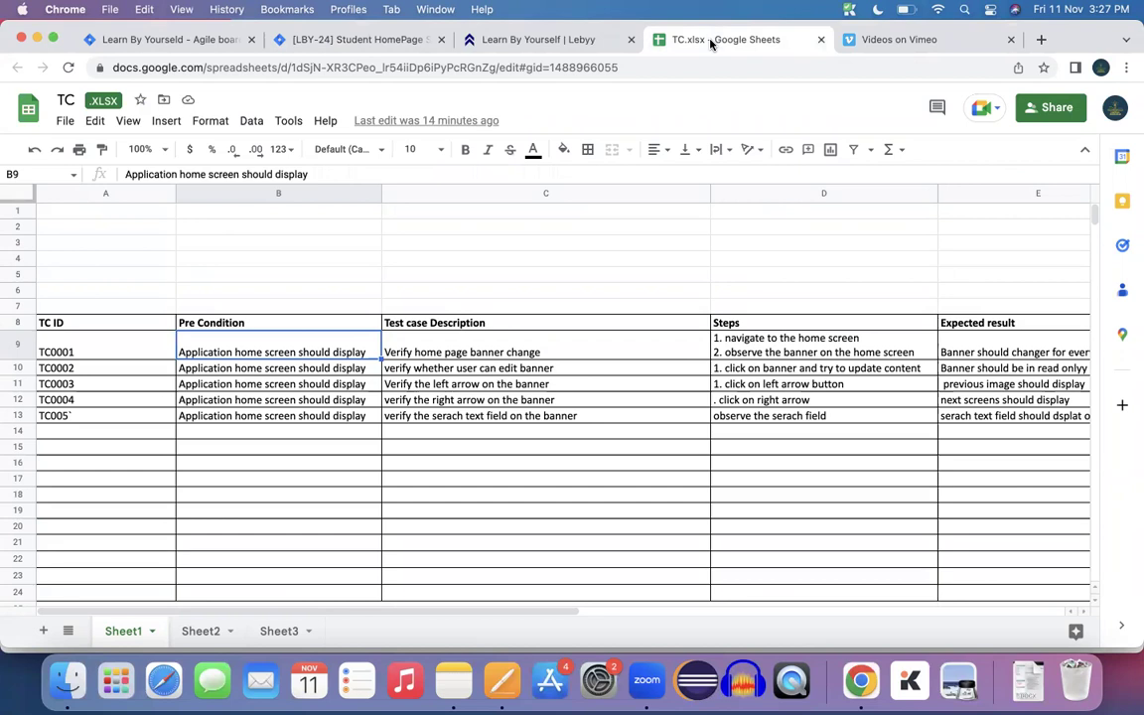
{"action": "key", "text": "Tab"}
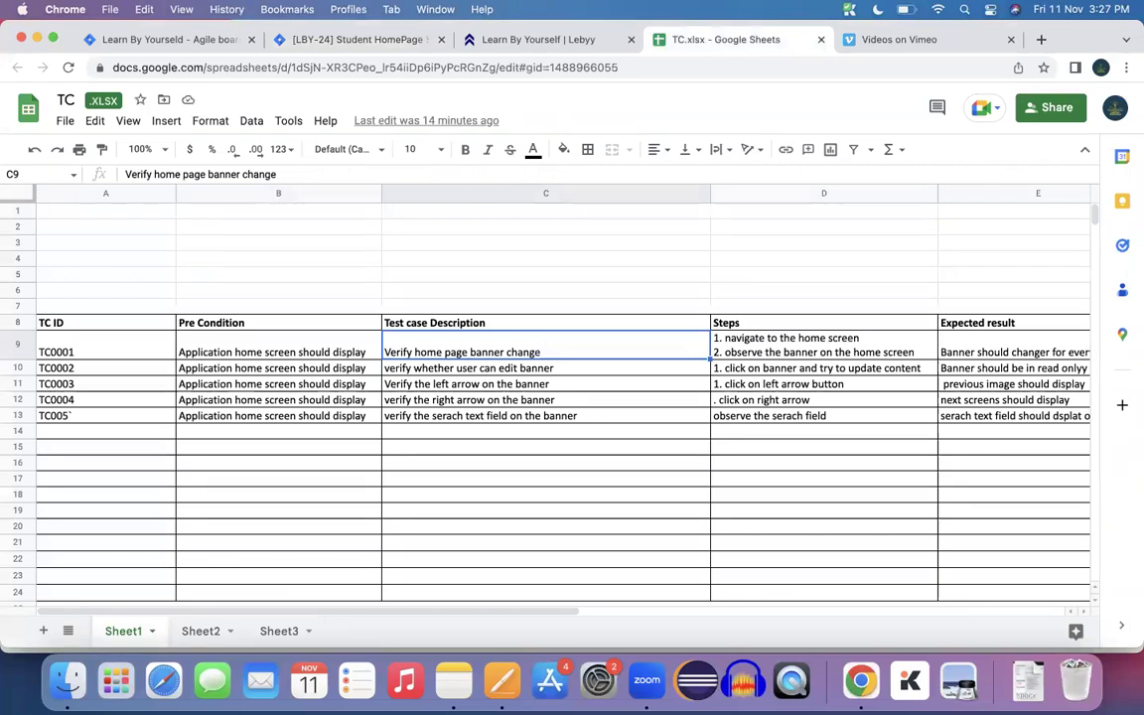
{"action": "left_click", "coordinate": [823, 345]}
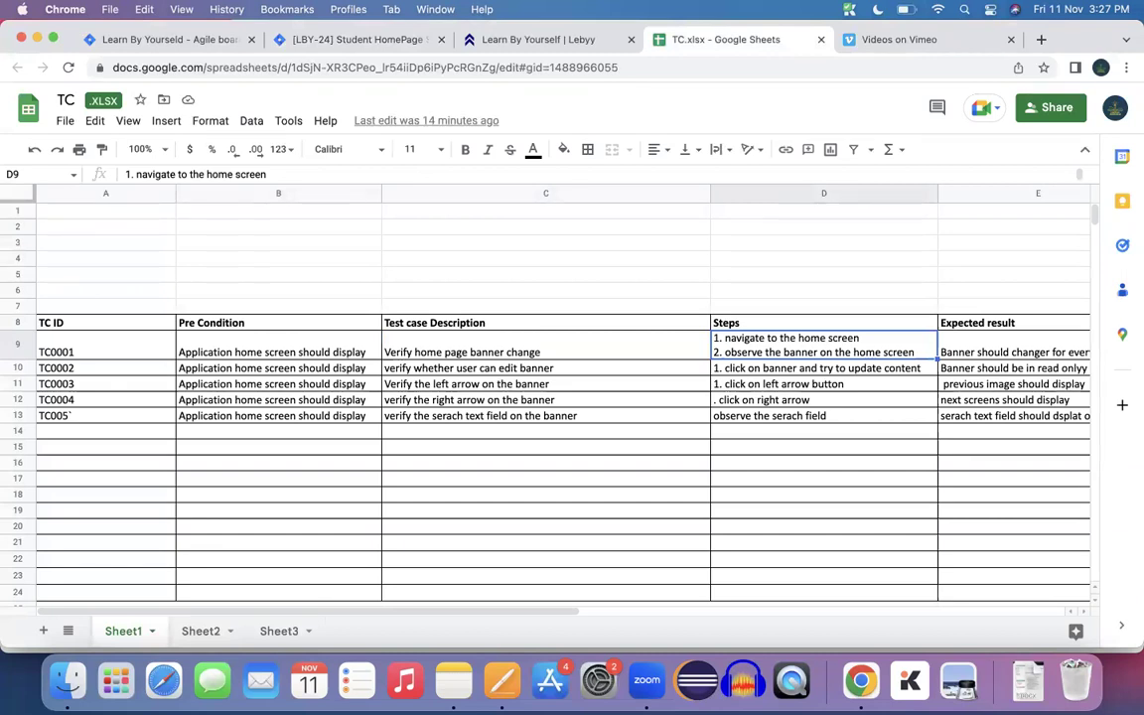
{"action": "left_click", "coordinate": [1013, 345]}
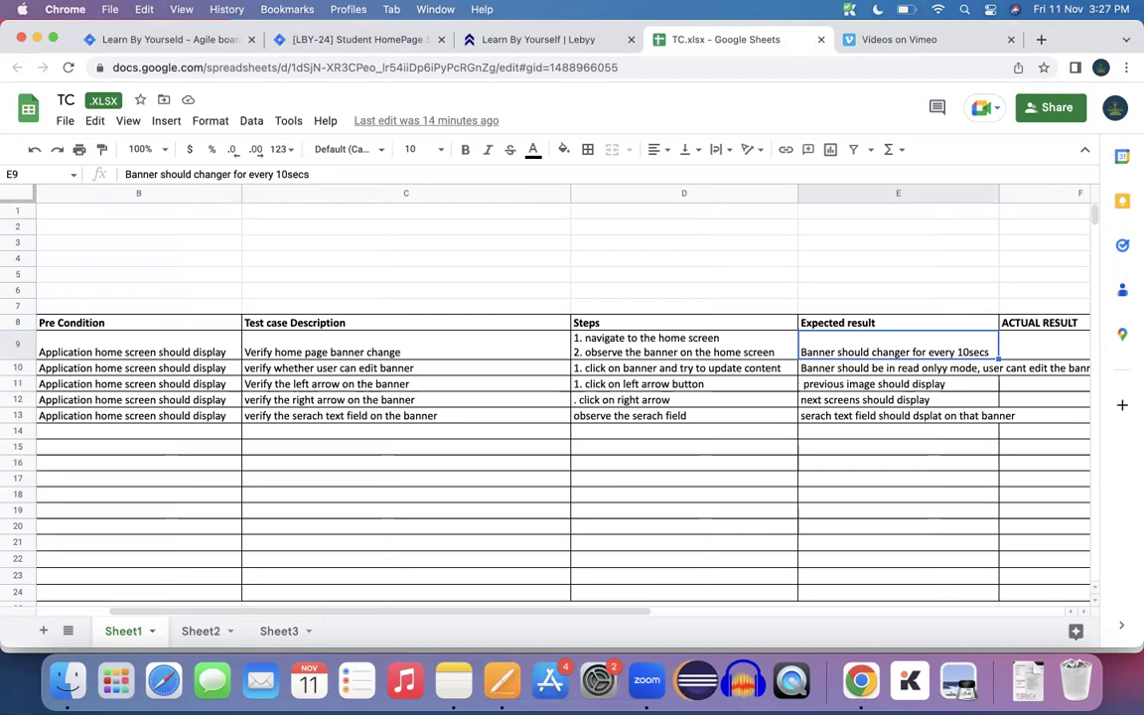
Switch to the class document in Pages and examine the banner requirement notes, including the read-only requirement.
{"action": "left_click", "coordinate": [502, 681]}
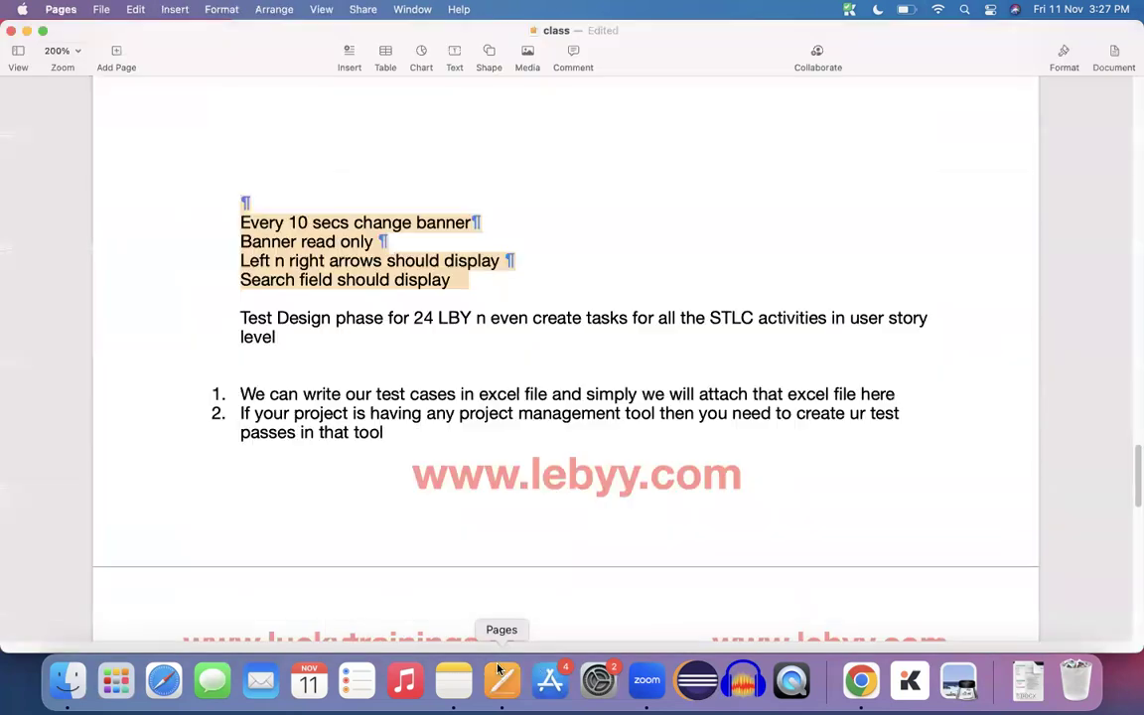
{"action": "left_click_drag", "start_coordinate": [493, 215], "coordinate": [229, 213]}
{"action": "left_click_drag", "start_coordinate": [347, 222], "coordinate": [415, 236]}
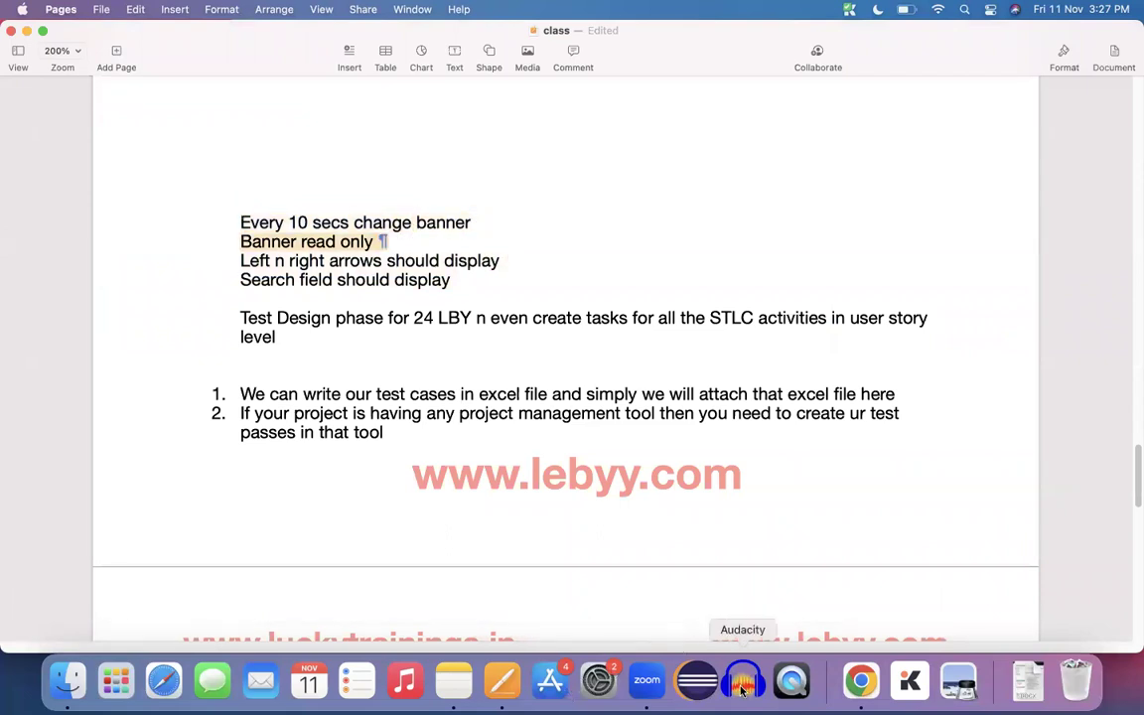
Switch back to the TC.xlsx sheet in Chrome and clear the contents of range B10:E16.
{"action": "left_click", "coordinate": [854, 692]}
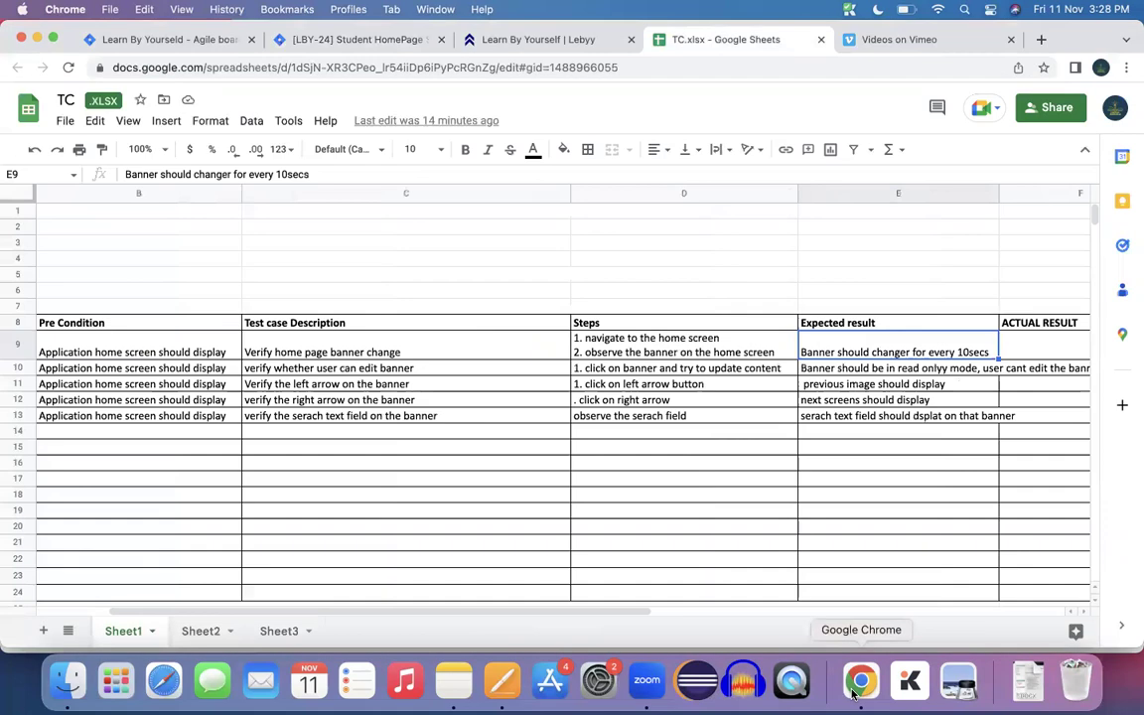
{"action": "left_click", "coordinate": [110, 371]}
{"action": "left_click_drag", "start_coordinate": [110, 373], "coordinate": [936, 474]}
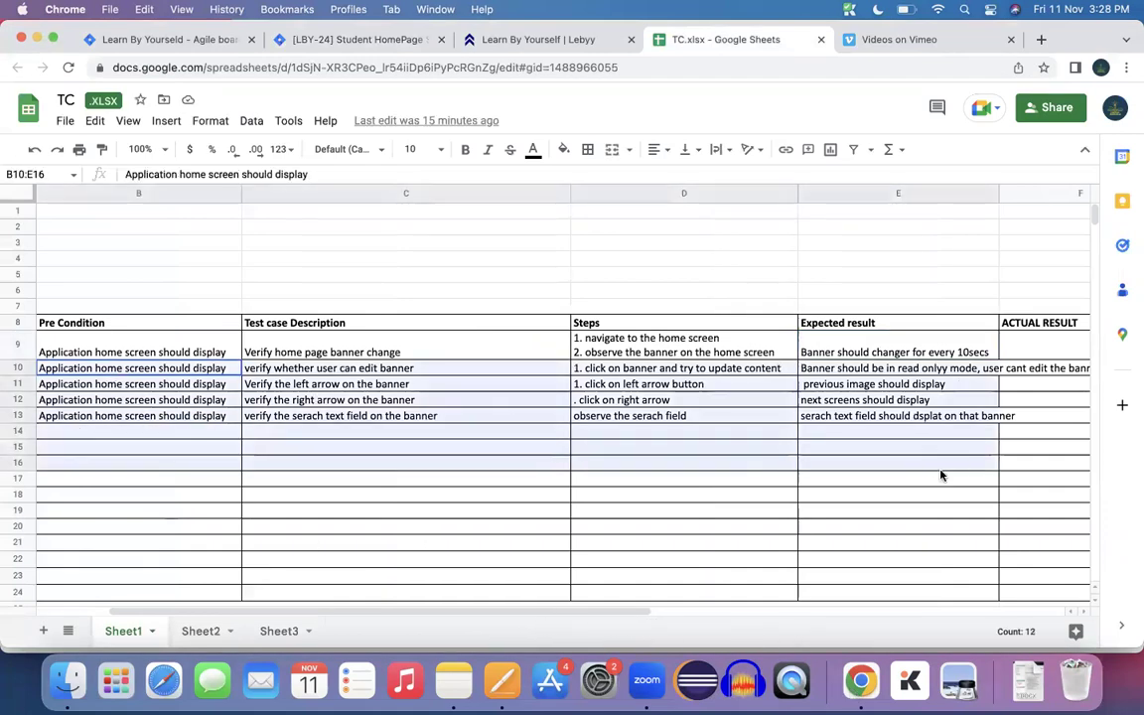
{"action": "key", "text": "Delete"}
{"action": "key", "text": "Left"}
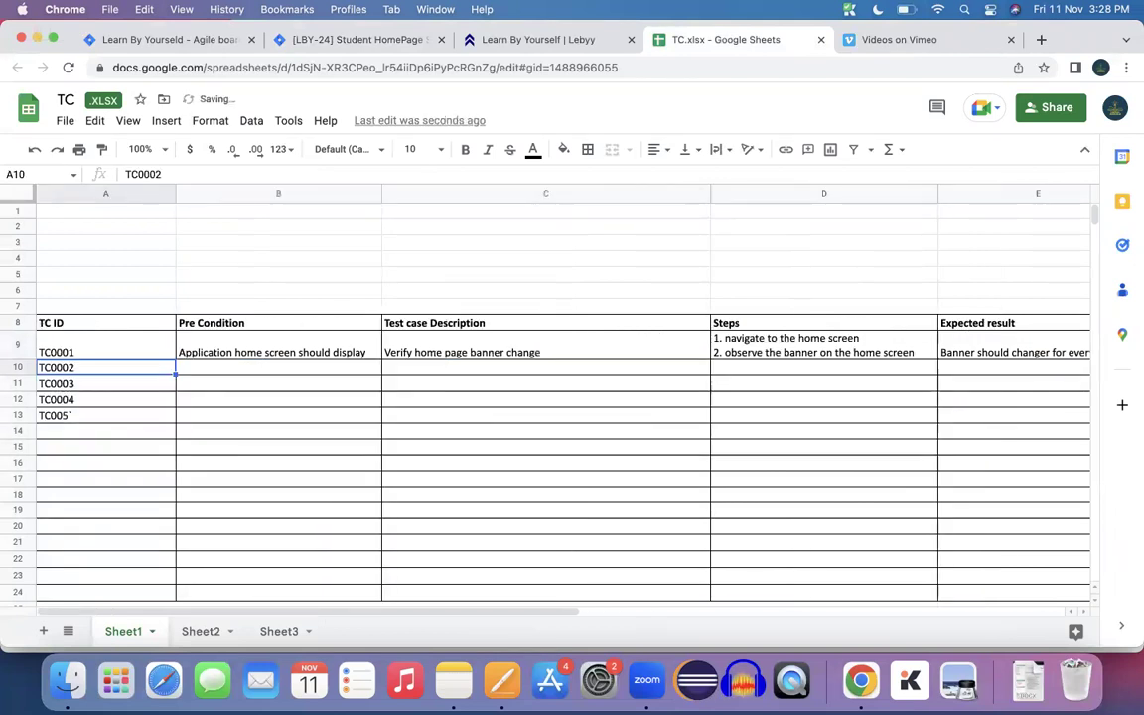
Give TC0002 the pre condition "Application home screen should display" and the description "verify editing banner on home scrreen".
{"action": "left_click", "coordinate": [279, 368]}
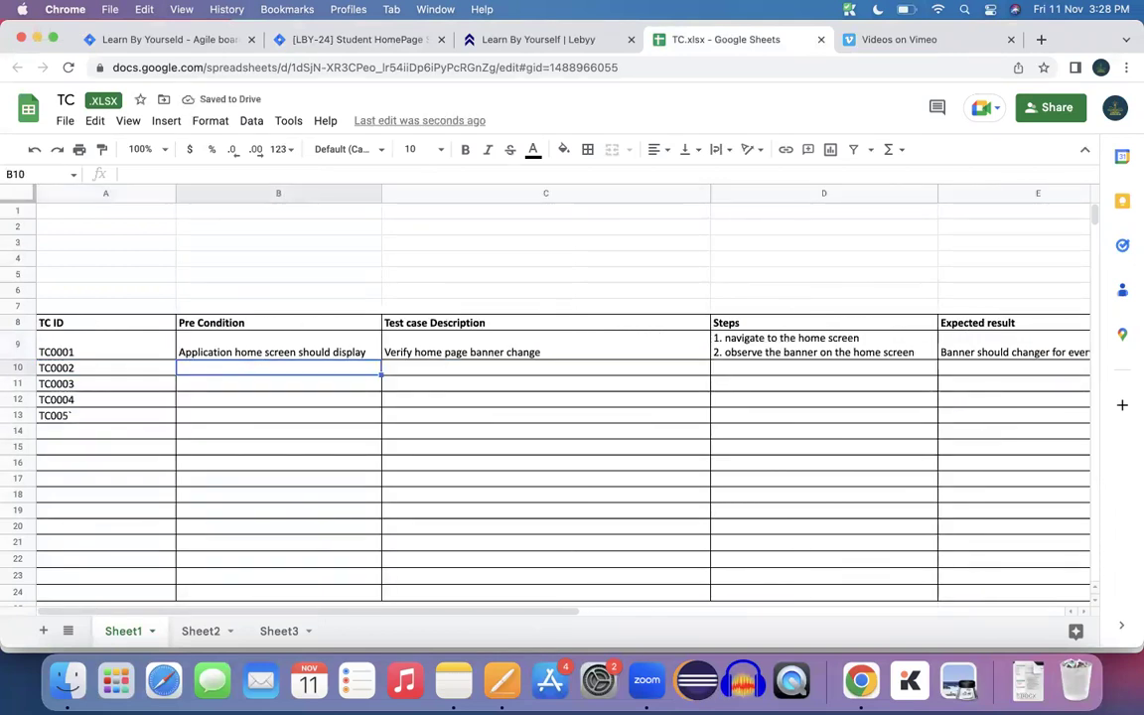
{"action": "type", "text": "A"}
{"action": "key", "text": "Tab"}
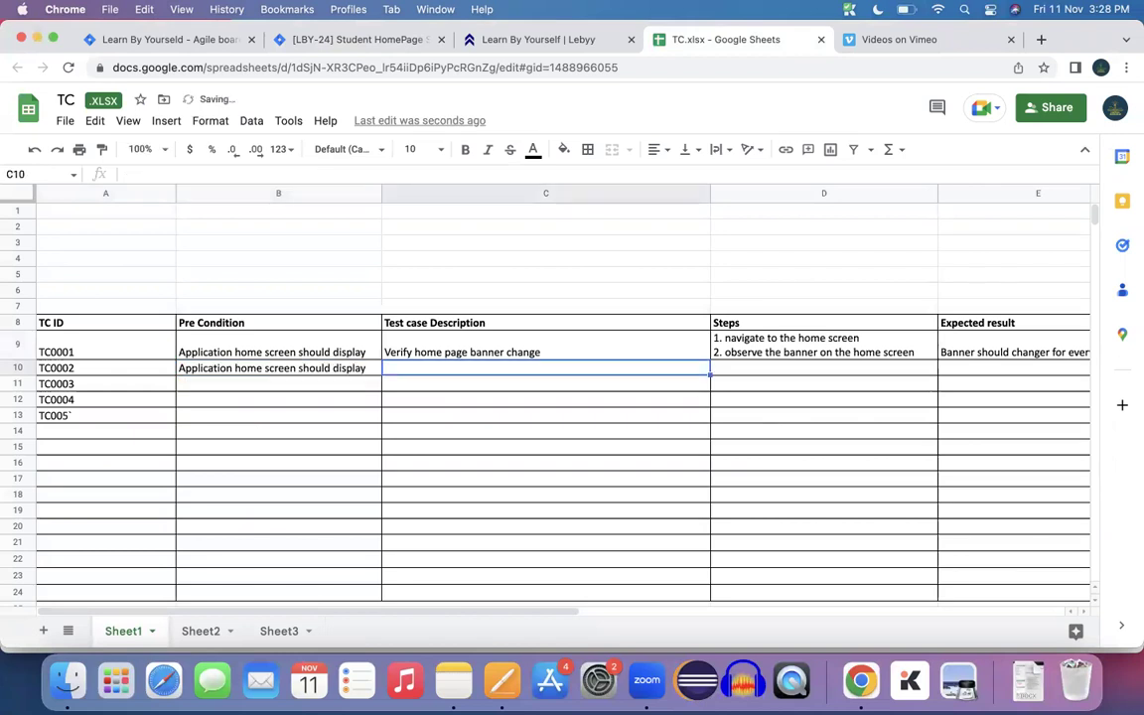
{"action": "type", "text": "verify "}
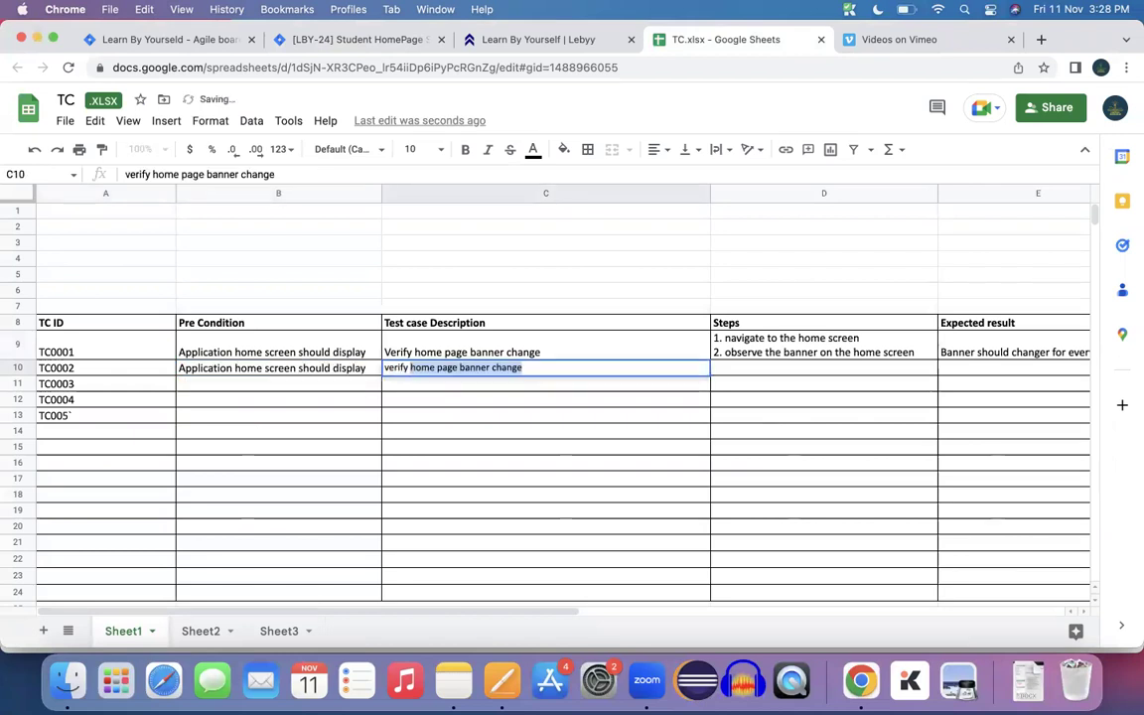
{"action": "type", "text": "editi"}
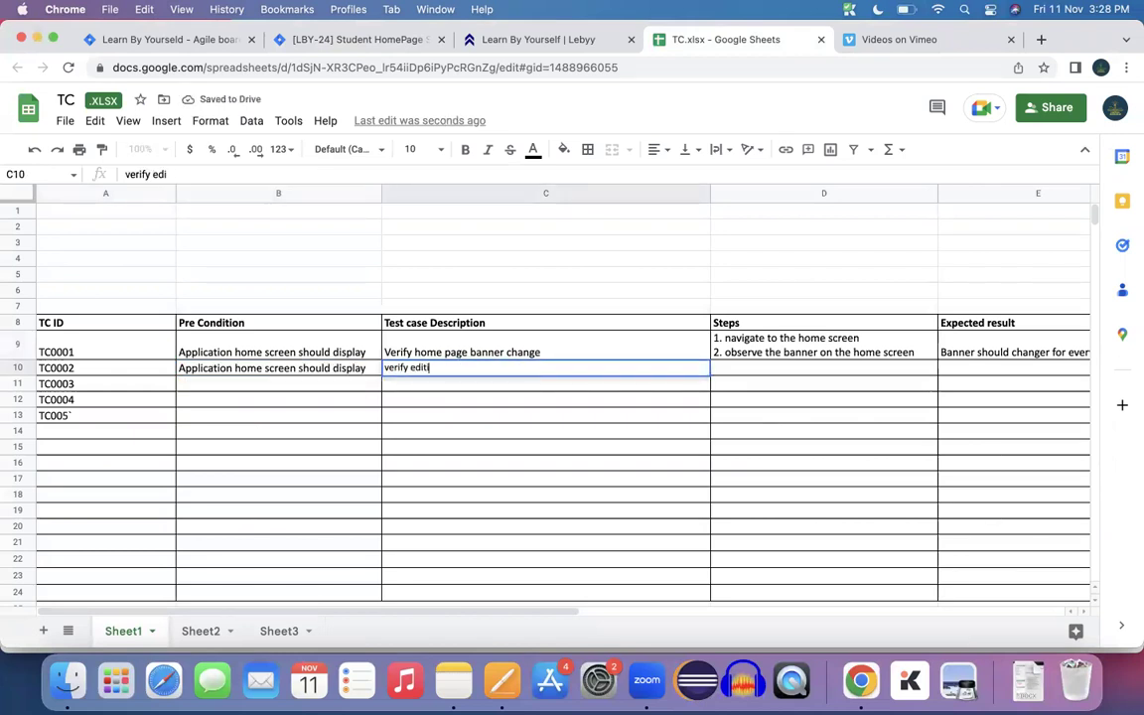
{"action": "type", "text": "ng banner on ho"}
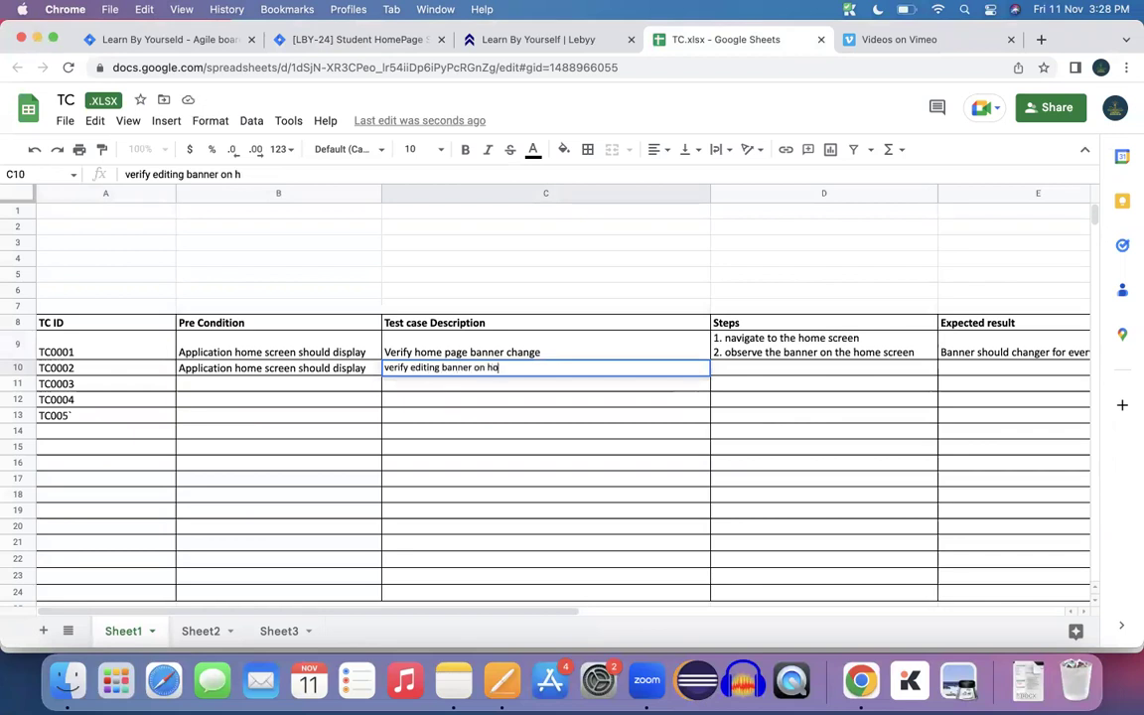
{"action": "type", "text": "me scrreen"}
{"action": "key", "text": "Tab"}
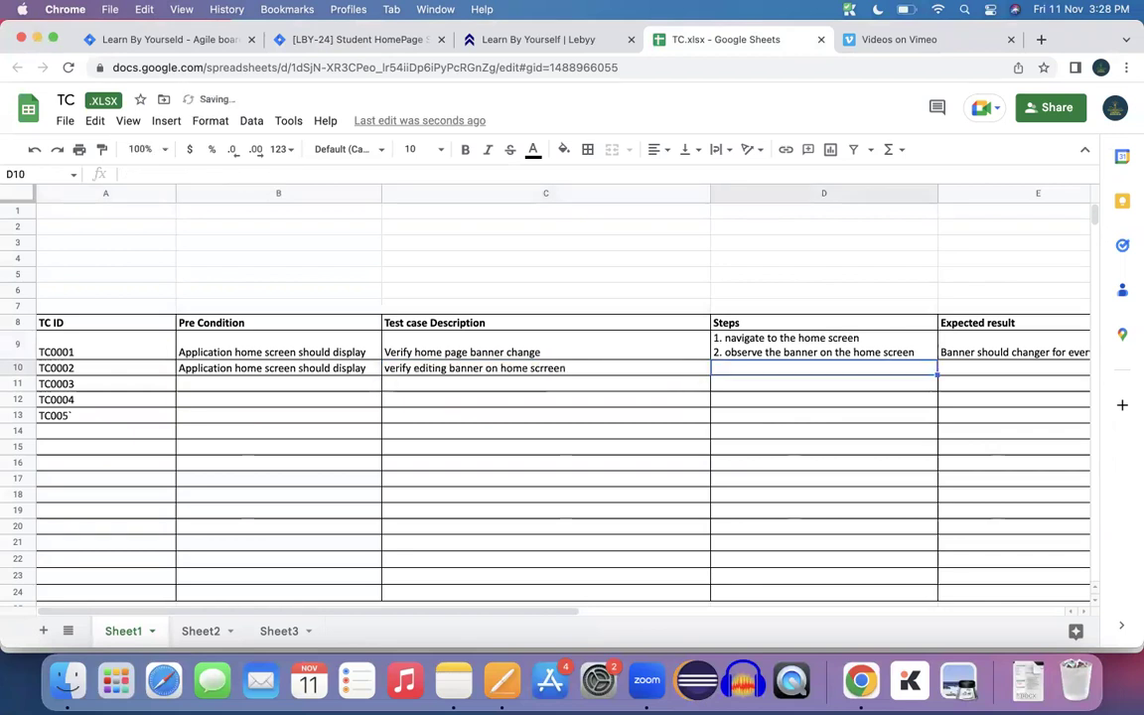
Enter "try to edit the banner" as TC0002's steps and "user shouldnt edit the banner" as its expected result.
{"action": "type", "text": "try to edit"}
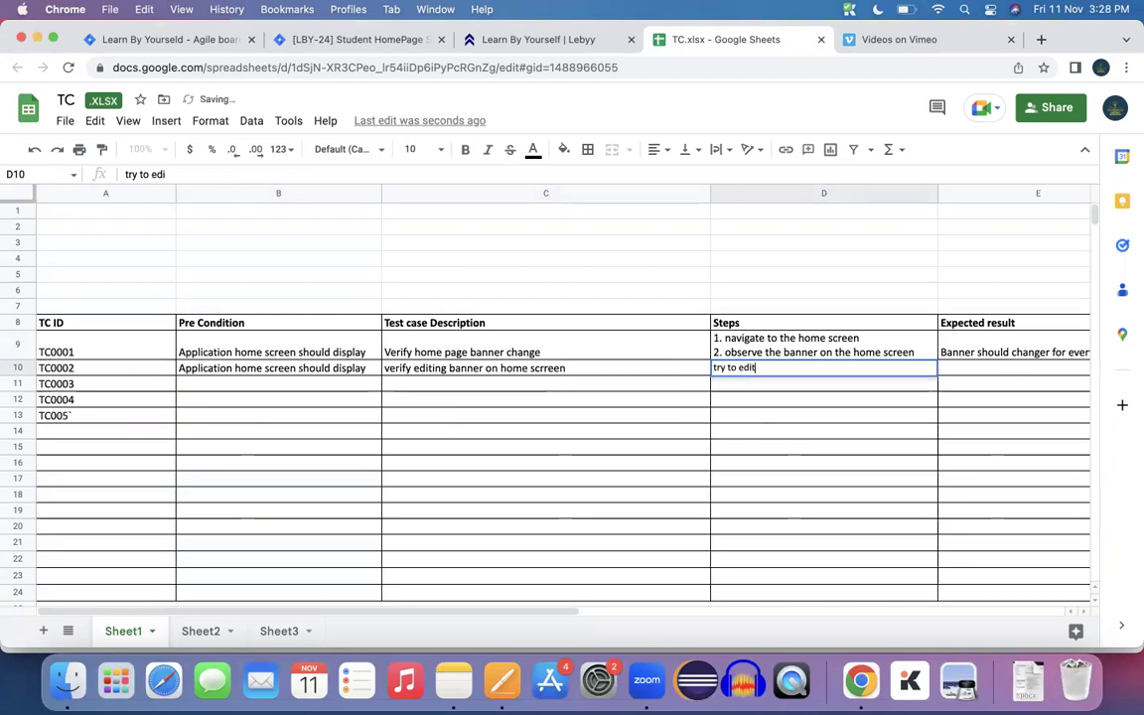
{"action": "type", "text": " the banner"}
{"action": "key", "text": "Tab"}
{"action": "type", "text": "us"}
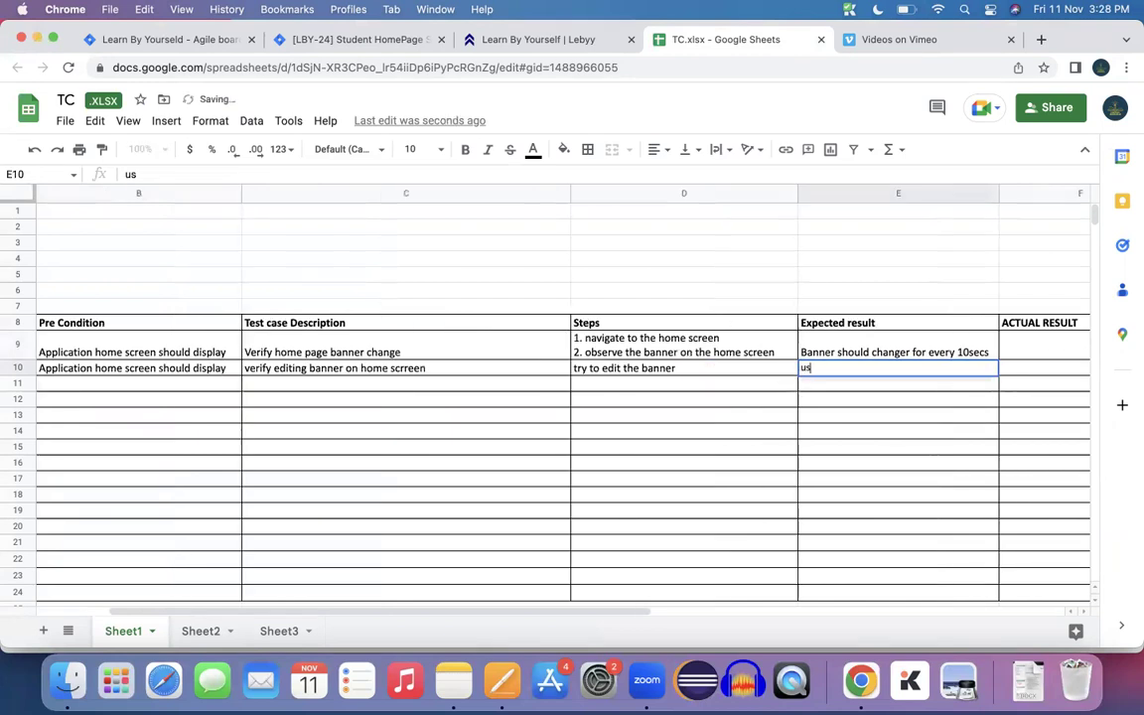
{"action": "type", "text": "er sho"}
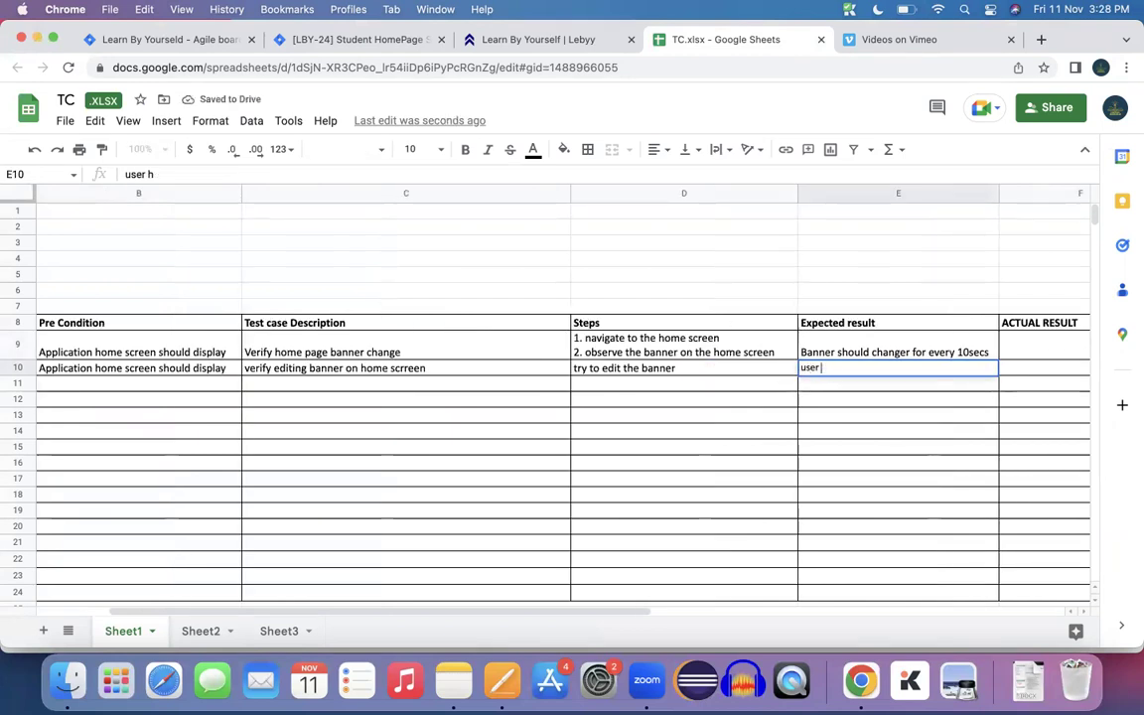
{"action": "type", "text": "uldnt edit"}
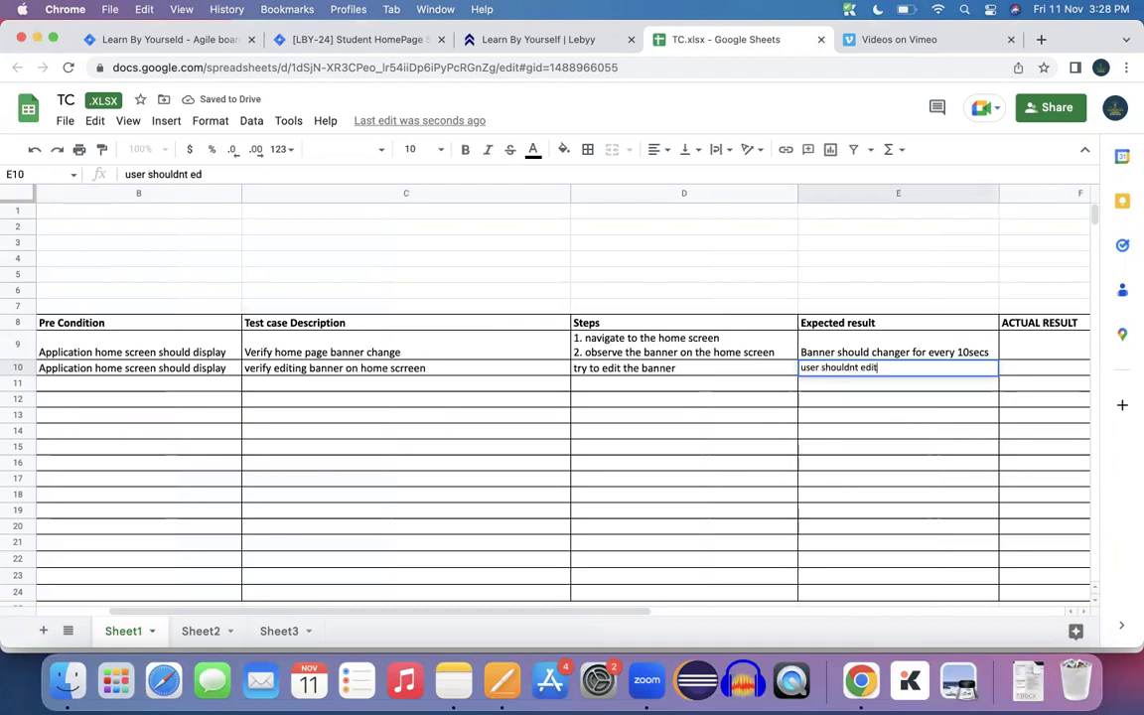
{"action": "type", "text": " the ab"}
{"action": "key", "text": "BackSpace"}
{"action": "key", "text": "BackSpace"}
{"action": "type", "text": "ba"}
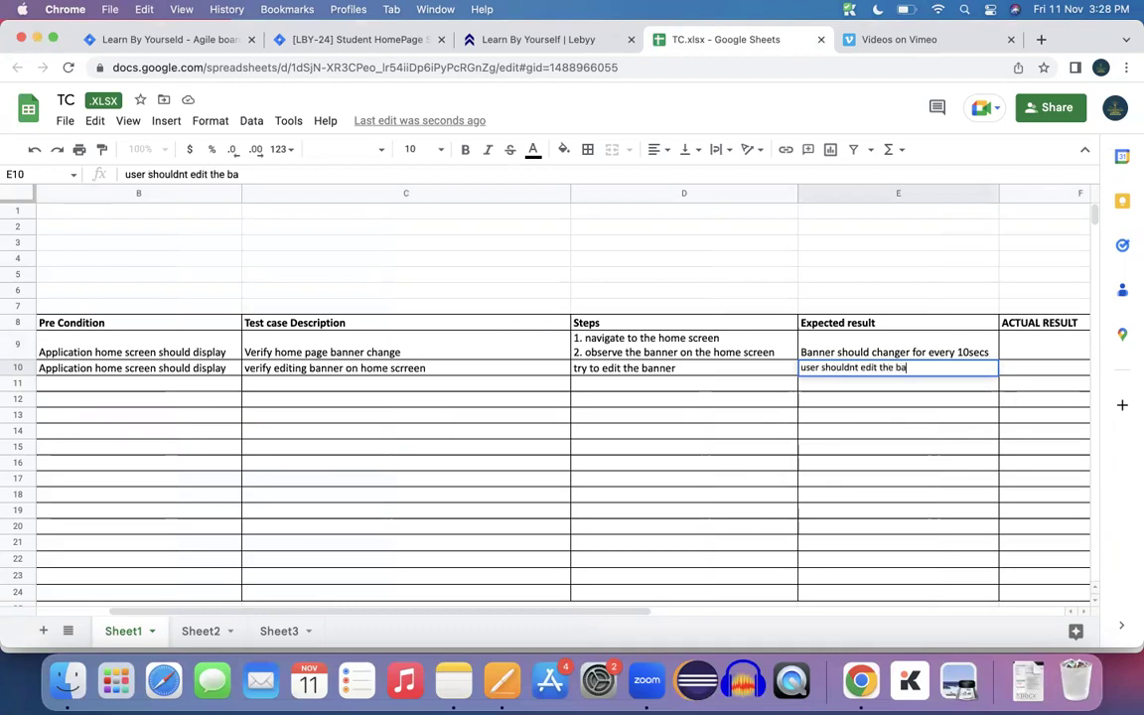
{"action": "type", "text": "nner"}
{"action": "key", "text": "Return"}
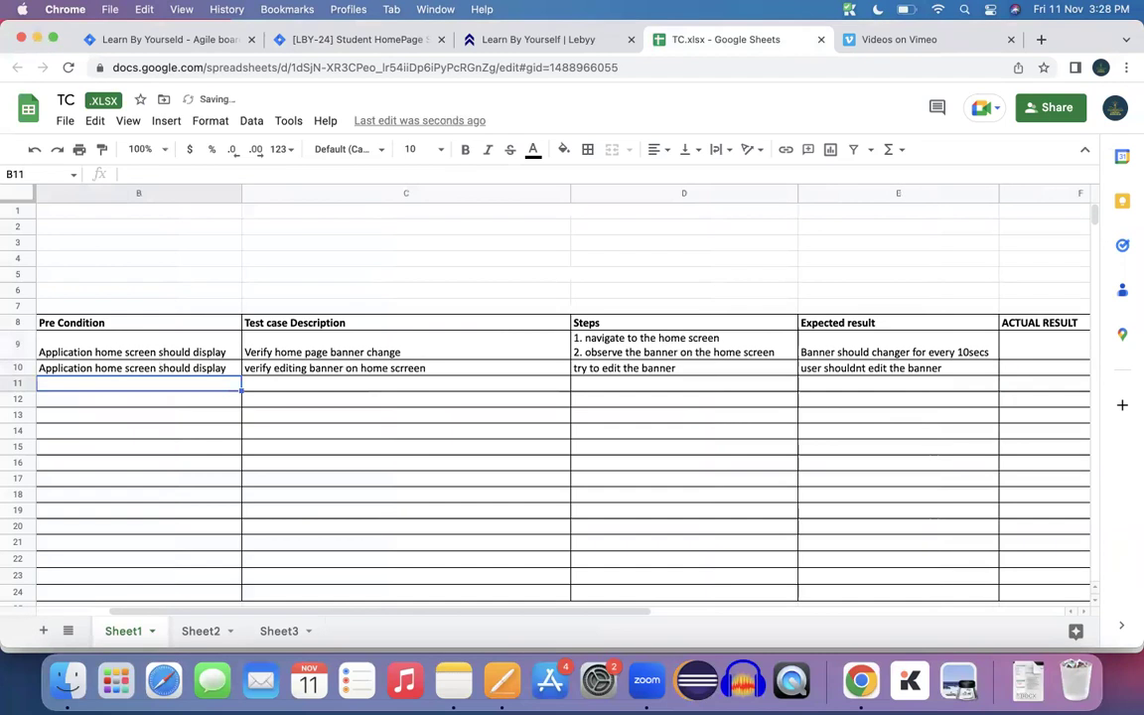
Check the left and right arrows requirement in the Pages notes and return to the test case sheet in Chrome.
{"action": "key", "text": "super+Tab"}
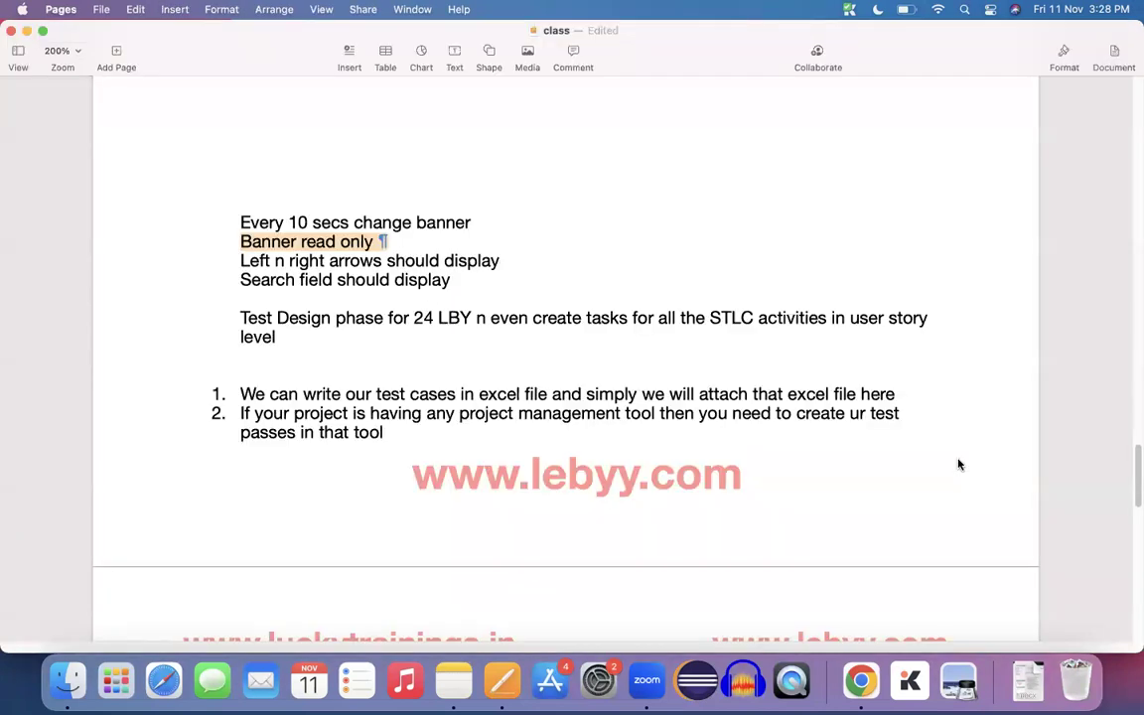
{"action": "left_click", "coordinate": [383, 260]}
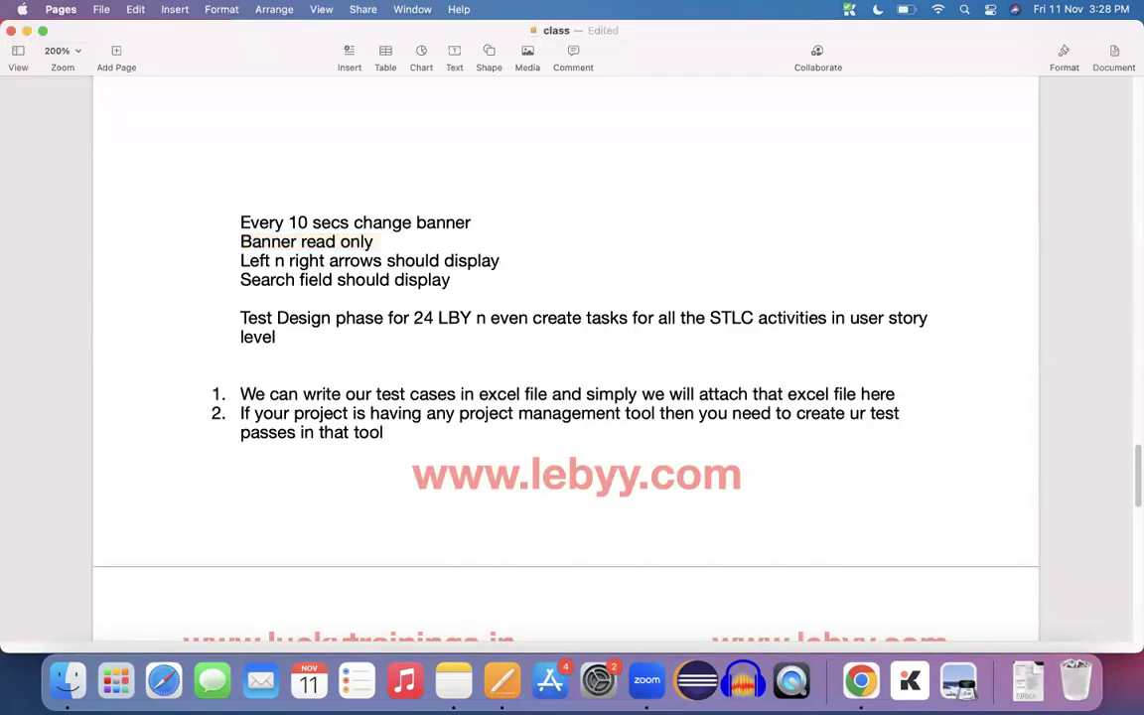
{"action": "key", "text": "super+Tab"}
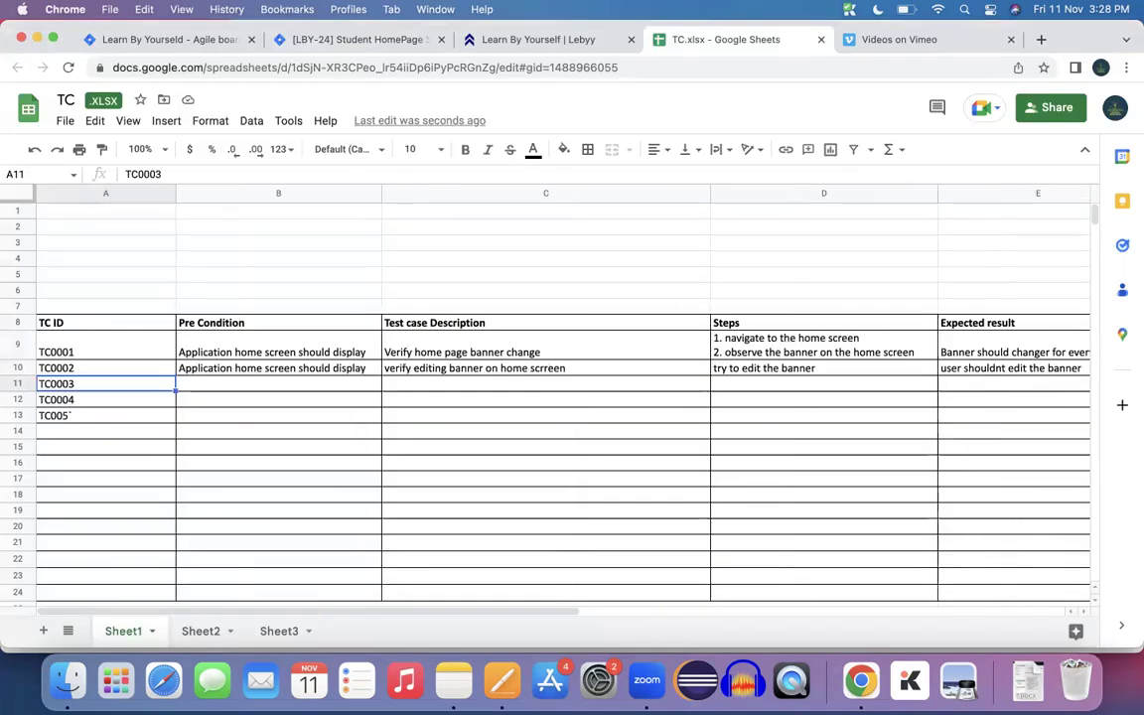
Give TC0003 the pre condition "Application home screen should display" and the description "verify the left arrow fucntionality on the banner".
{"action": "type", "text": "A"}
{"action": "key", "text": "Tab"}
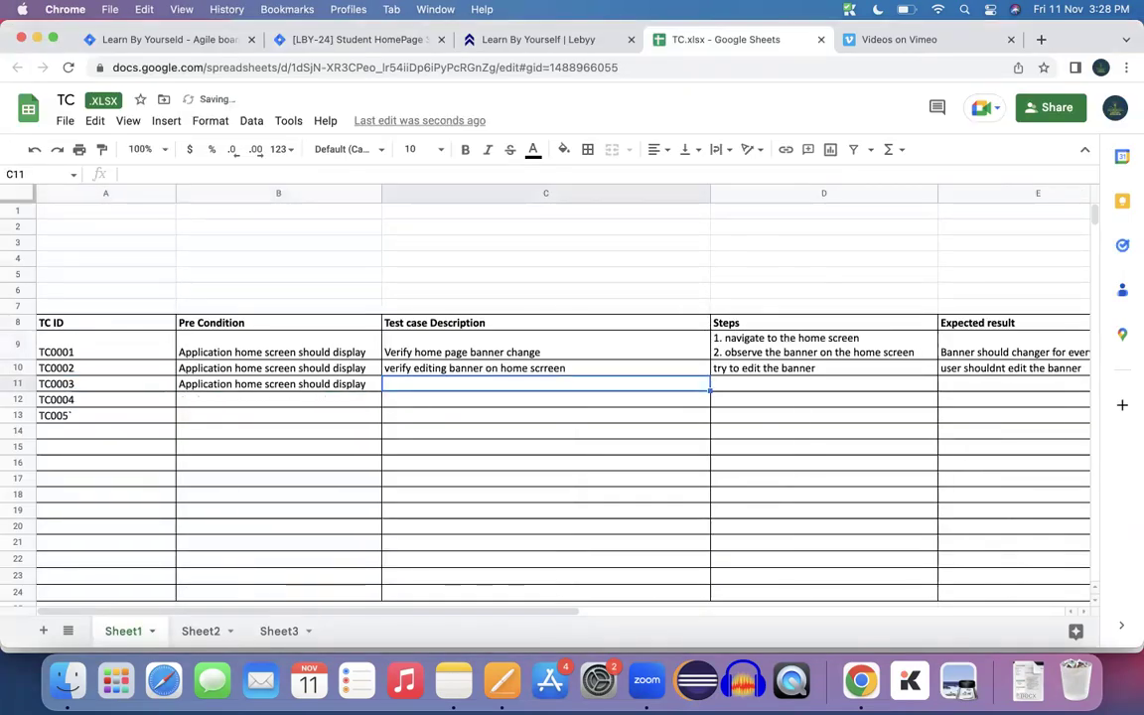
{"action": "type", "text": "verify the l"}
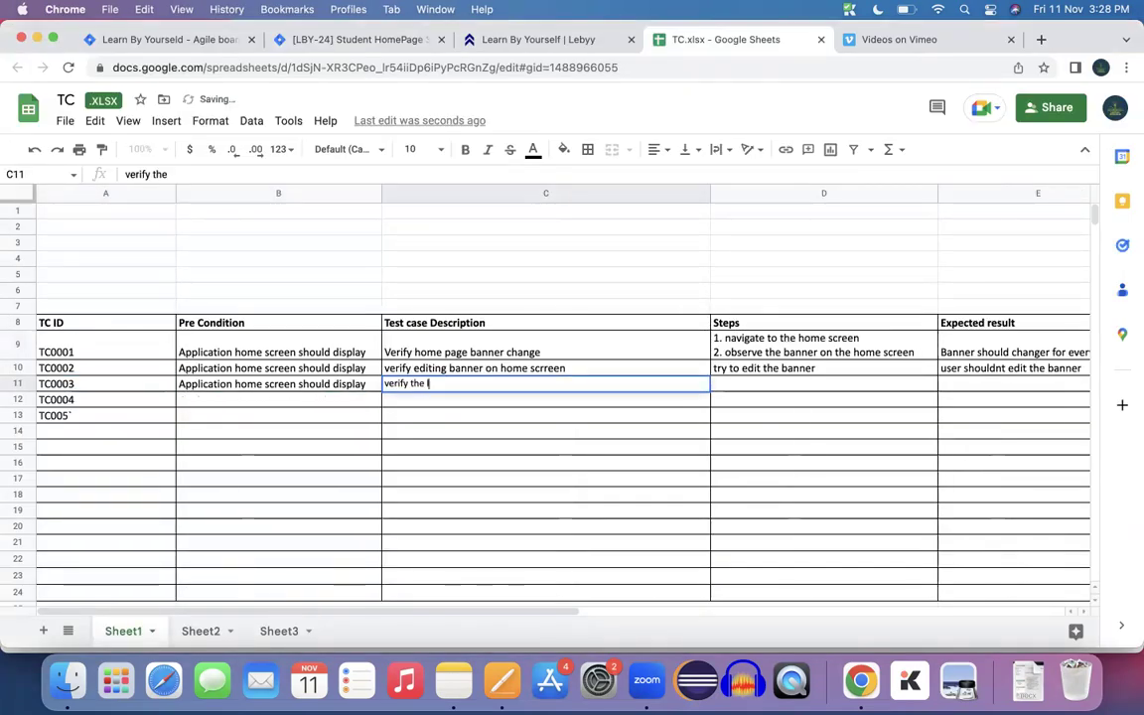
{"action": "type", "text": "eft arrow fu"}
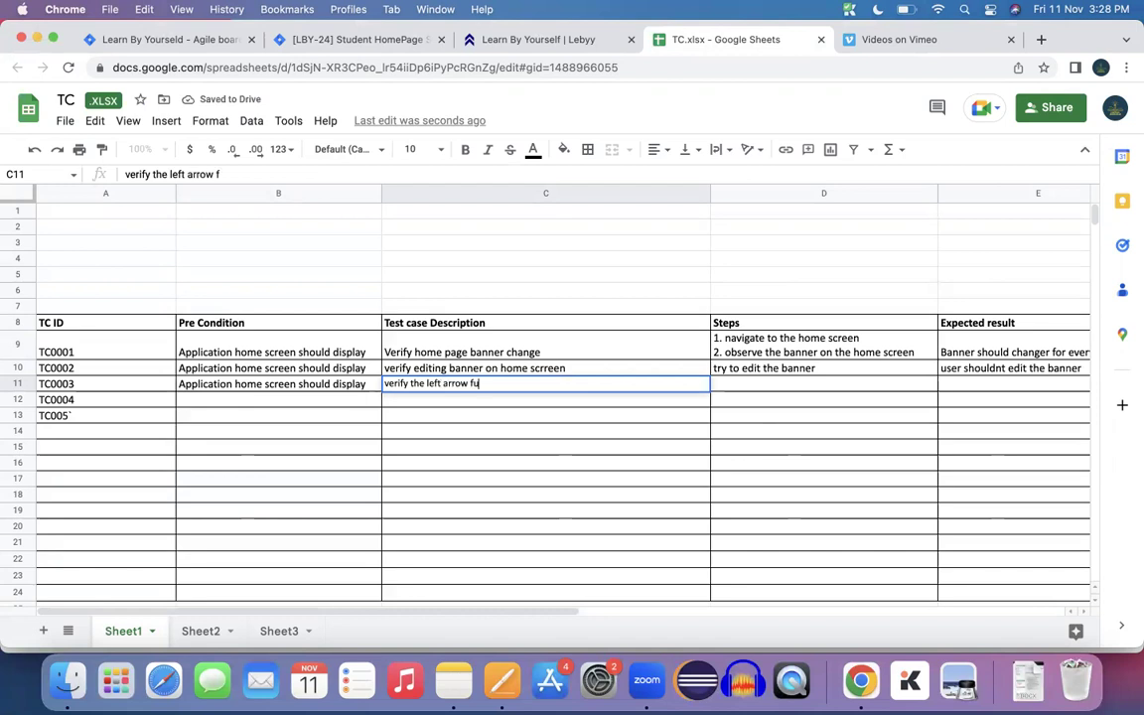
{"action": "type", "text": "cntionality on the banner"}
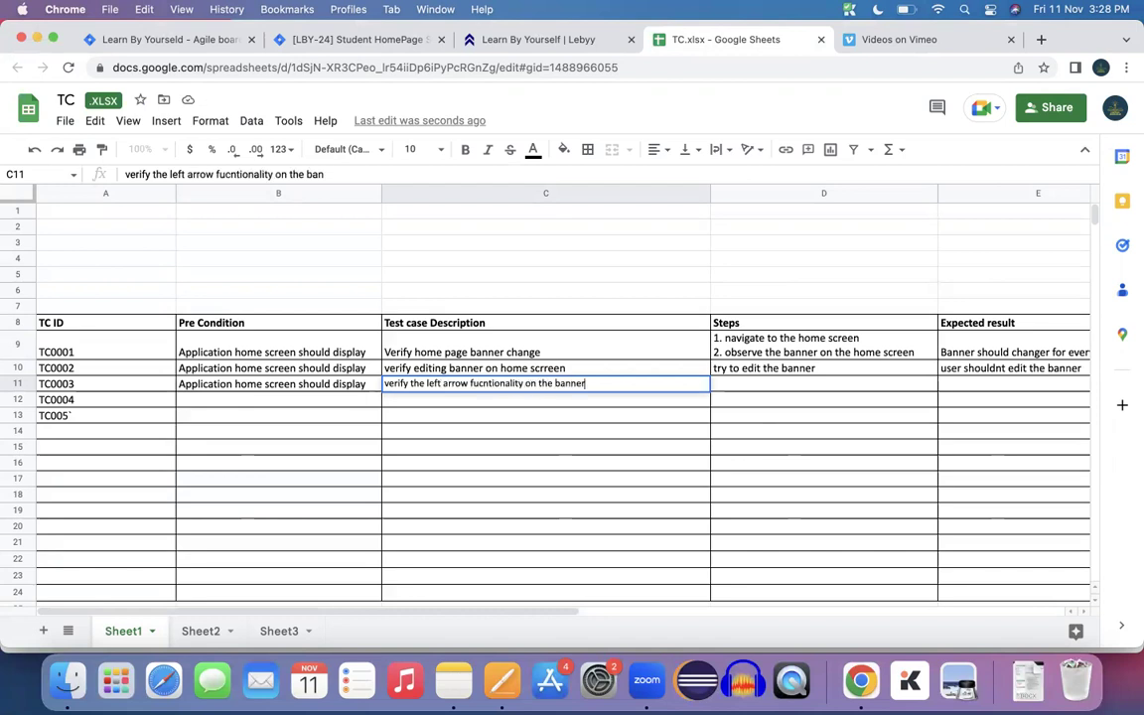
{"action": "key", "text": "Tab"}
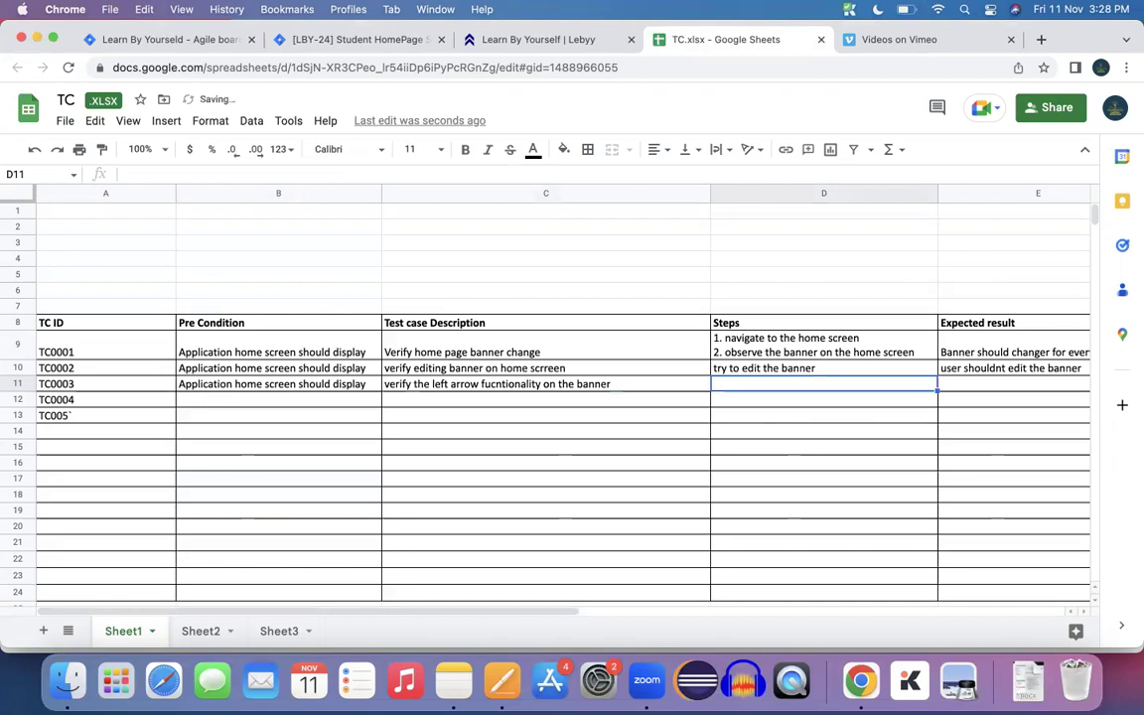
Enter "clik oon left arrow" as TC0003's steps and "previous image should display" as its expected result.
{"action": "type", "text": "clic"}
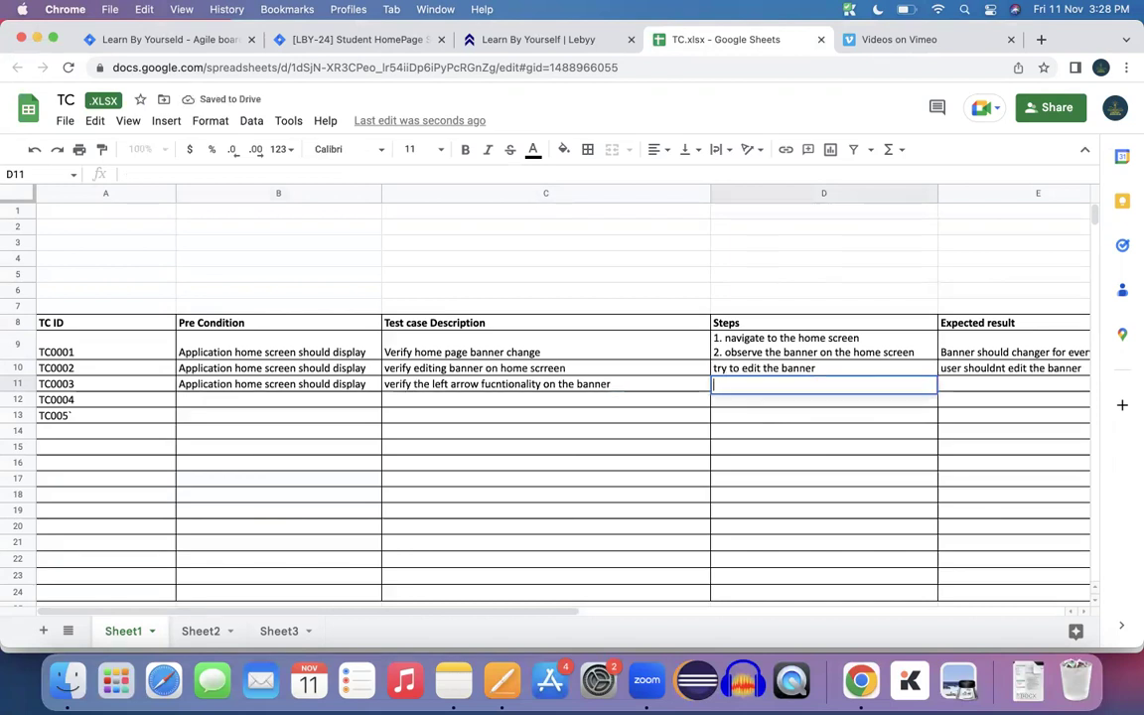
{"action": "key", "text": "BackSpace"}
{"action": "key", "text": "BackSpace"}
{"action": "type", "text": "k oon le"}
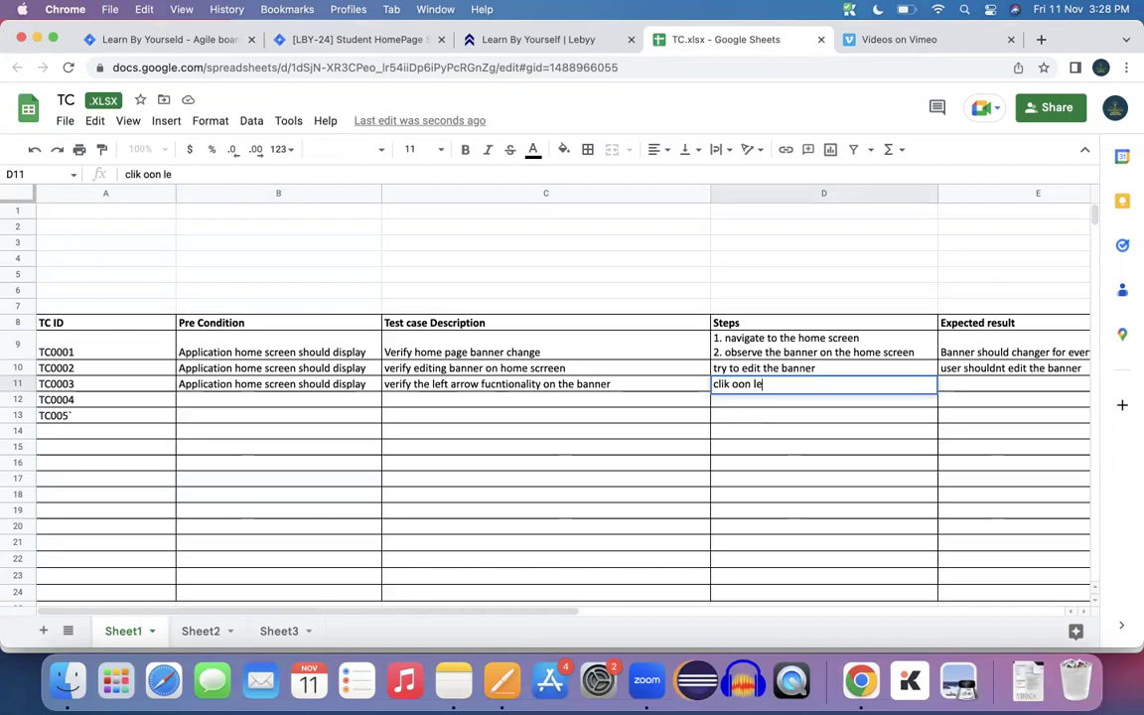
{"action": "type", "text": "ft arrow"}
{"action": "key", "text": "Tab"}
{"action": "type", "text": "previous imag"}
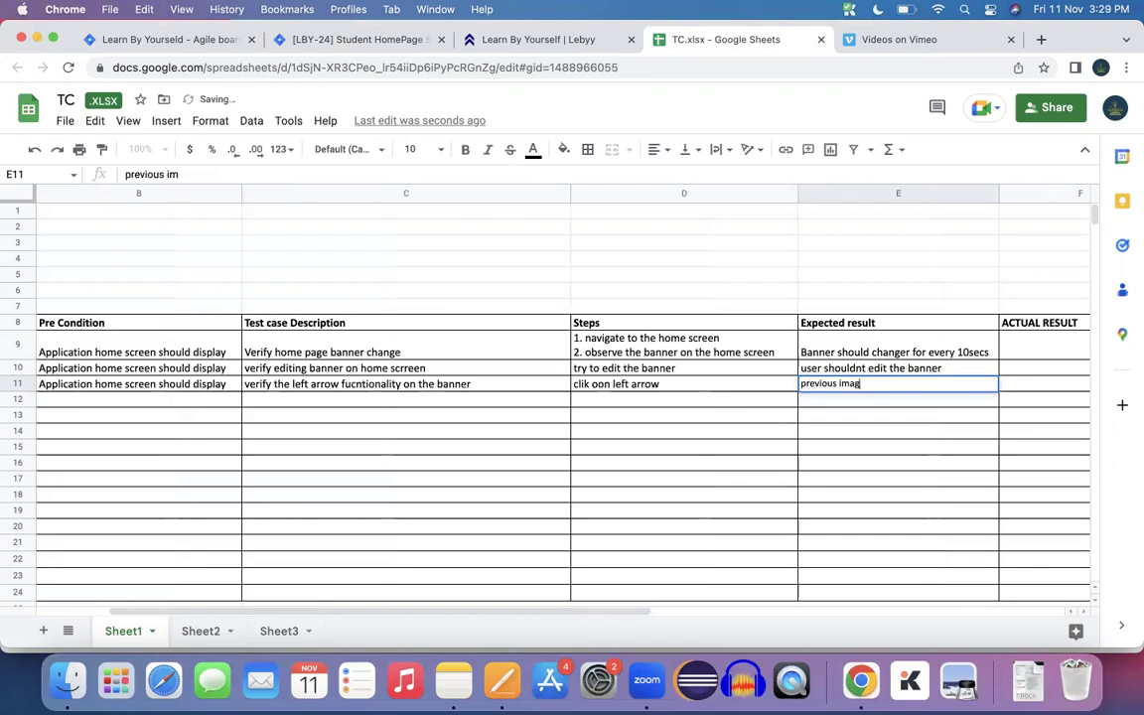
{"action": "type", "text": "e should display"}
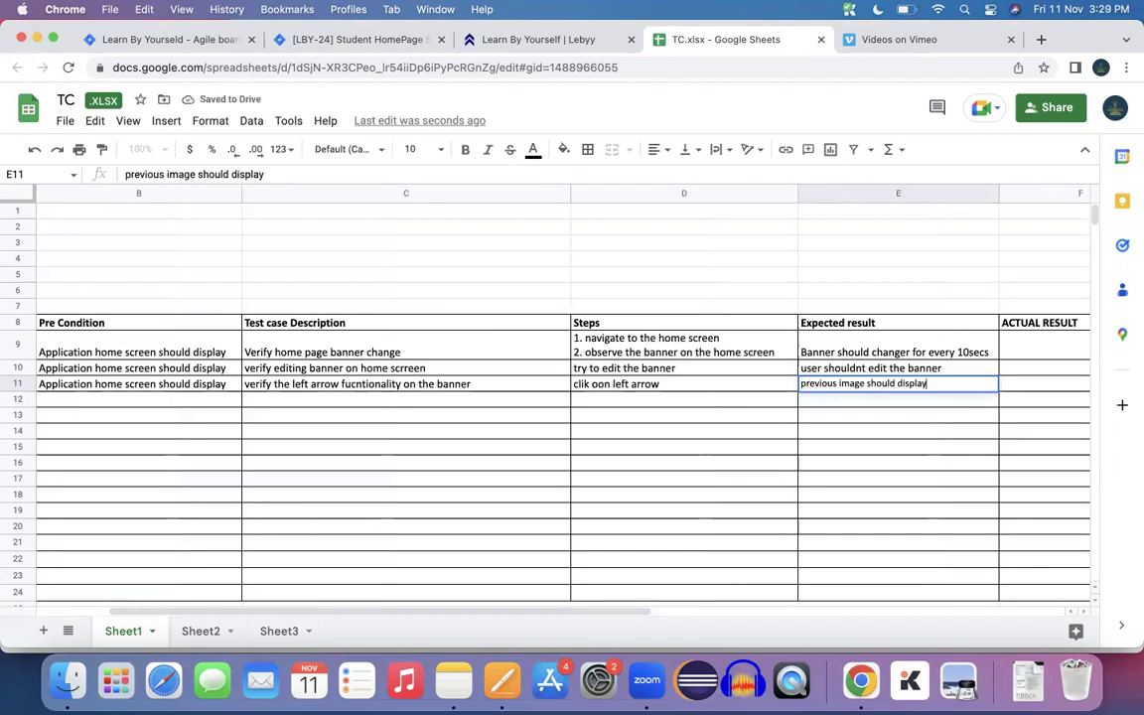
{"action": "key", "text": "Return"}
Give TC0004 the pre condition "Application home screen should display" and the description "verify right arrrow functionaluty on the banner".
{"action": "type", "text": "A"}
{"action": "key", "text": "Tab"}
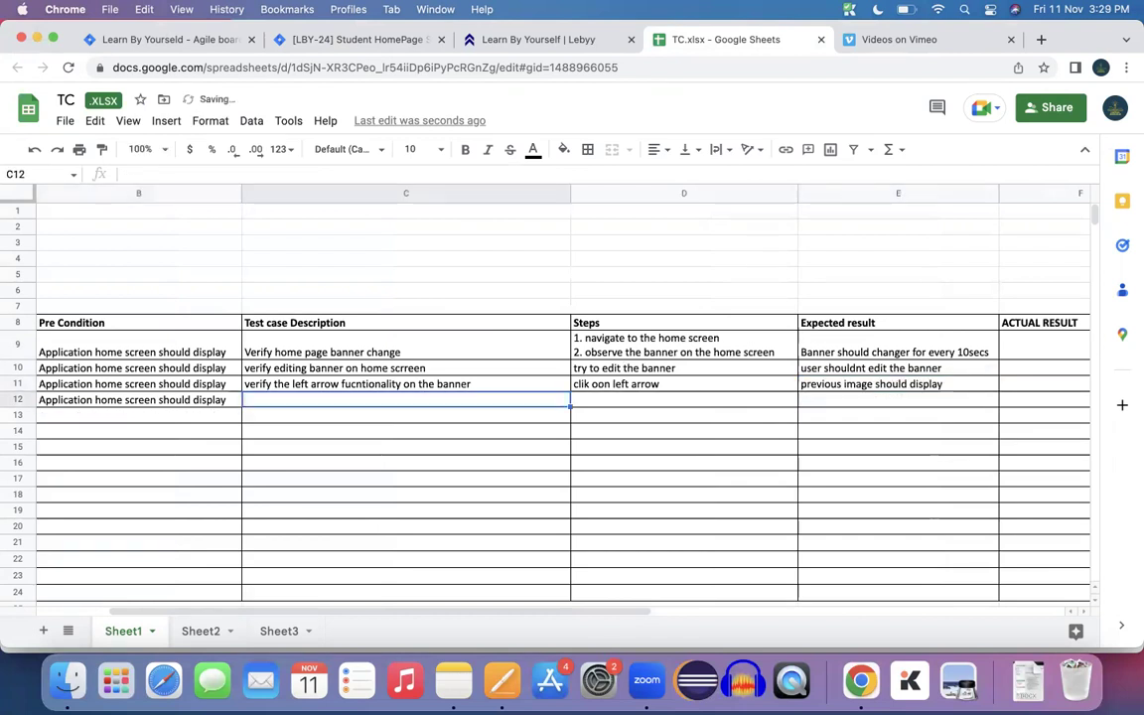
{"action": "type", "text": "verify right a"}
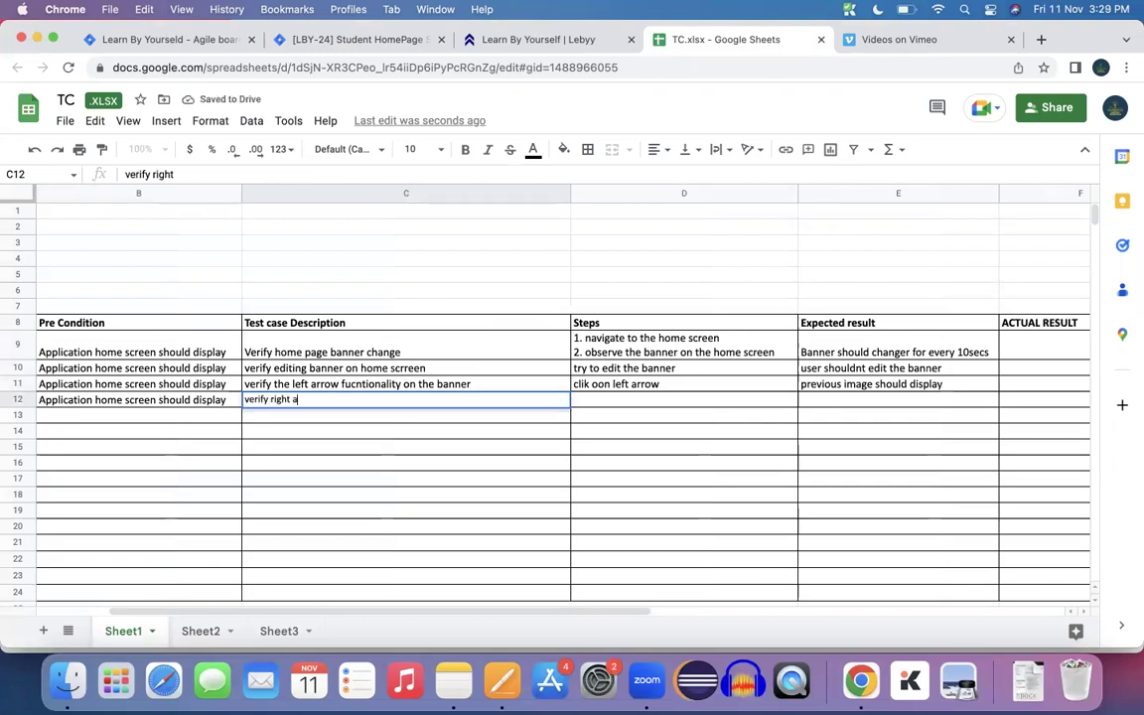
{"action": "type", "text": "rrrow functionalut"}
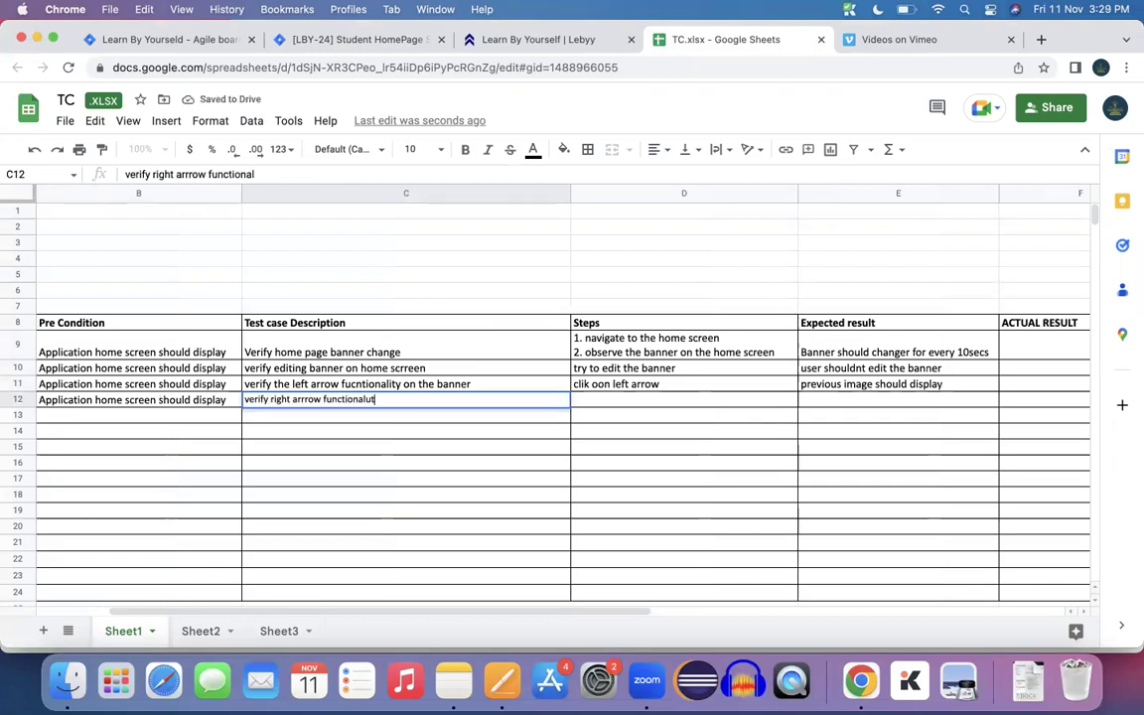
{"action": "type", "text": "y on the banner"}
{"action": "key", "text": "Tab"}
Enter "click on right arrow" as TC0004's steps and "next image shoudl display" as its expected result.
{"action": "type", "text": "clik"}
{"action": "key", "text": "BackSpace"}
{"action": "key", "text": "BackSpace"}
{"action": "type", "text": "ck on right arrow"}
{"action": "key", "text": "BackSpace"}
{"action": "key", "text": "BackSpace"}
{"action": "type", "text": "row"}
{"action": "key", "text": "Tab"}
{"action": "type", "text": "ne"}
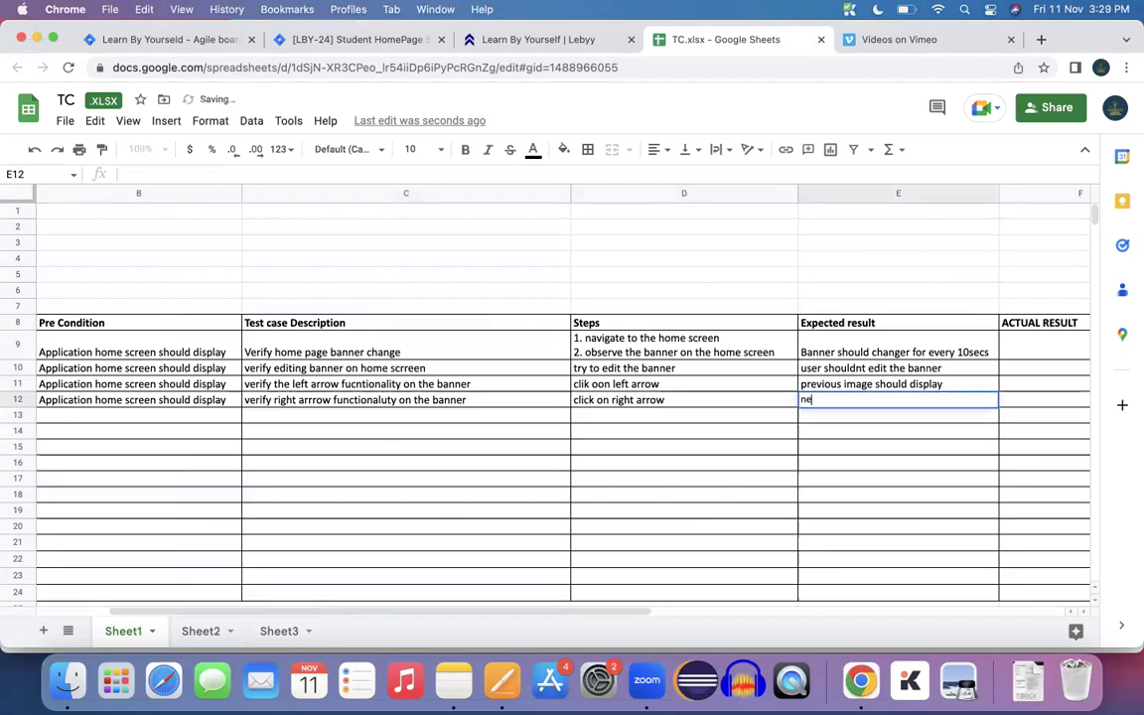
{"action": "type", "text": "xt image shoudl display"}
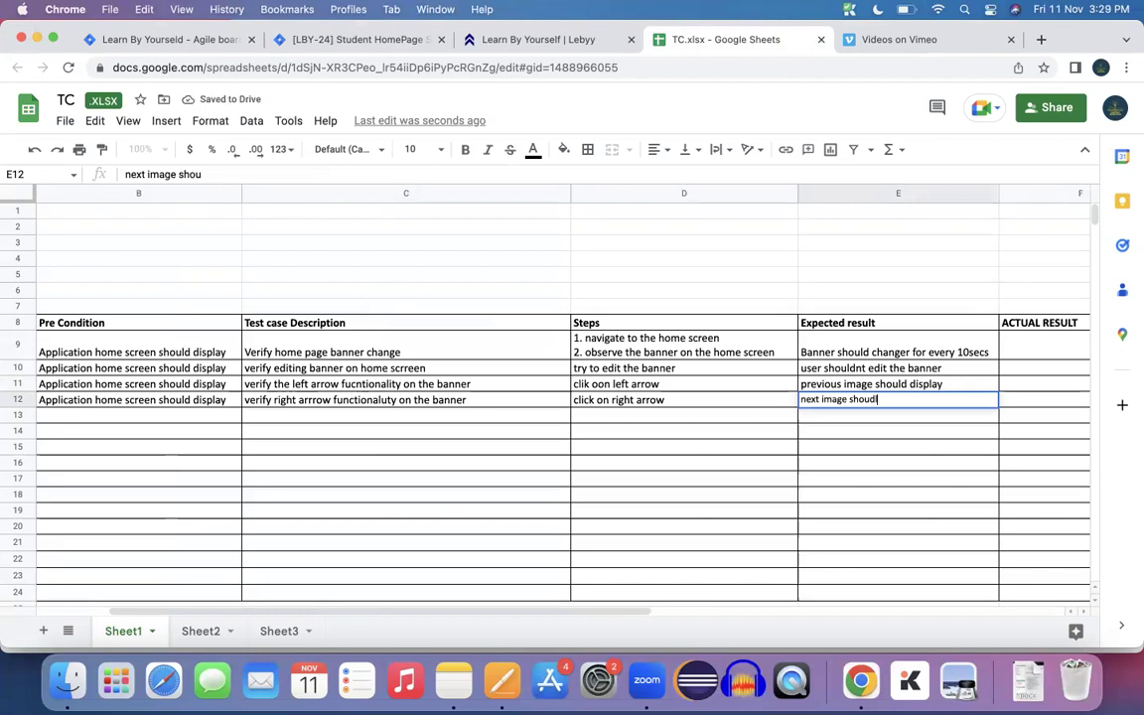
Check the search field requirement in the Pages notes and return to the test case sheet in Chrome.
{"action": "key", "text": "super+Tab"}
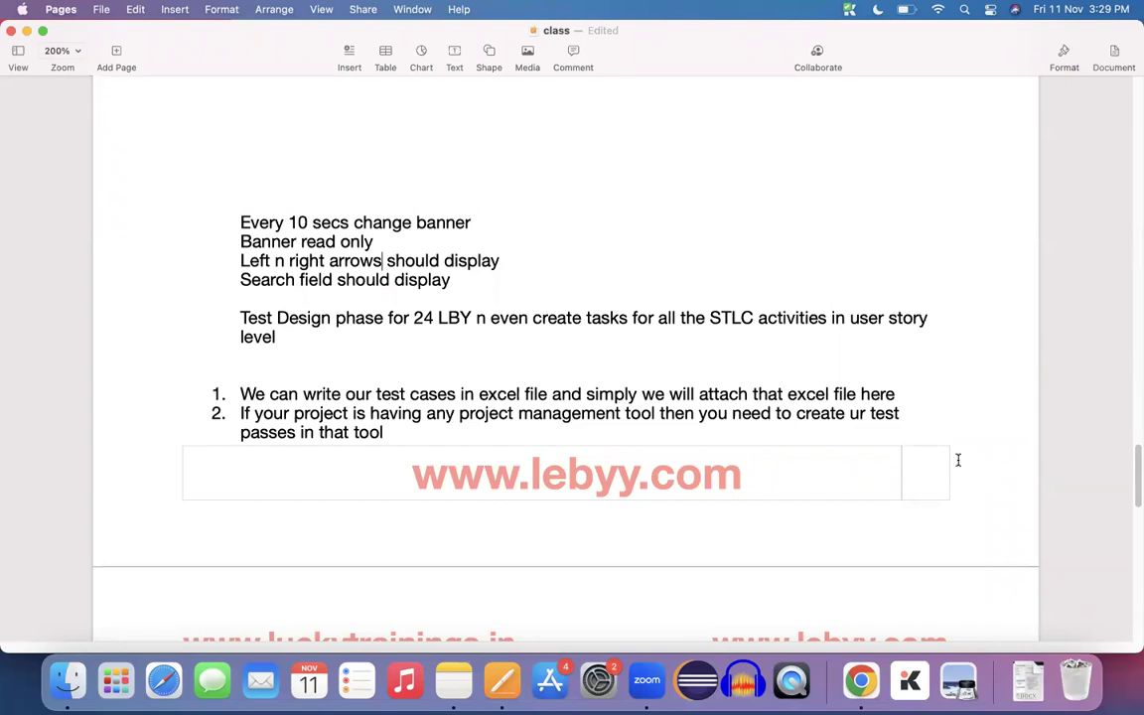
{"action": "key", "text": "super+Tab"}
{"action": "key", "text": "Return"}
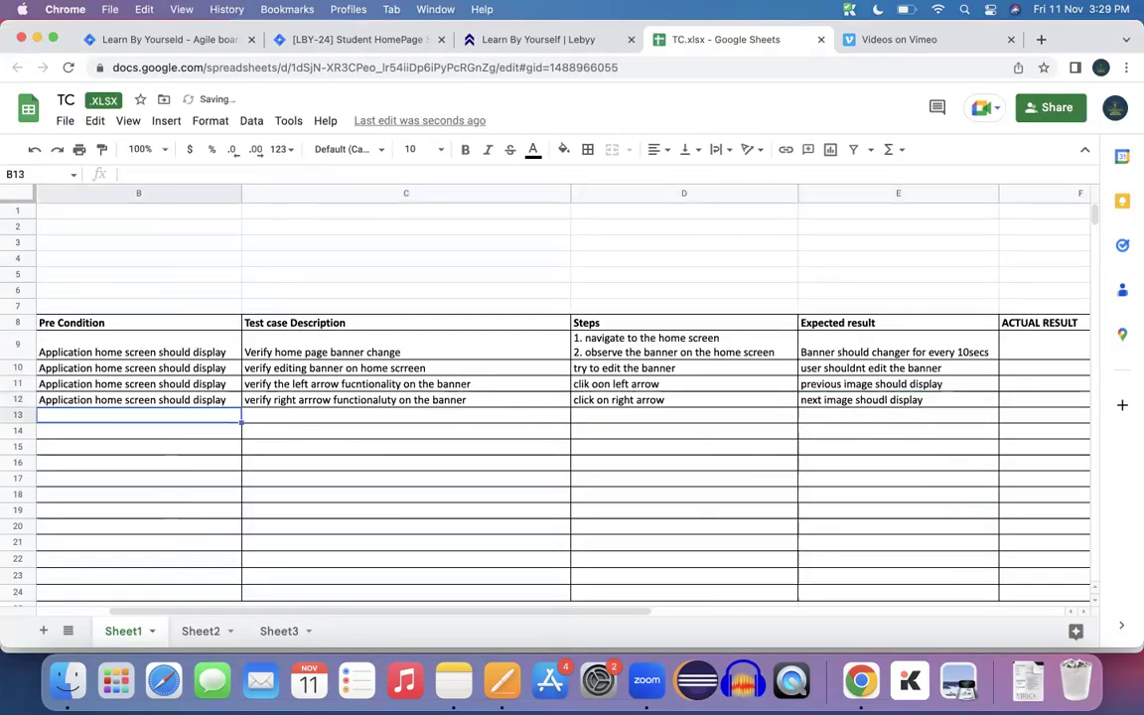
Give TC005 the pre condition "Application home screen should display" and the description "verify he serrch field on the nager".
{"action": "type", "text": "A"}
{"action": "key", "text": "Tab"}
{"action": "type", "text": "ver"}
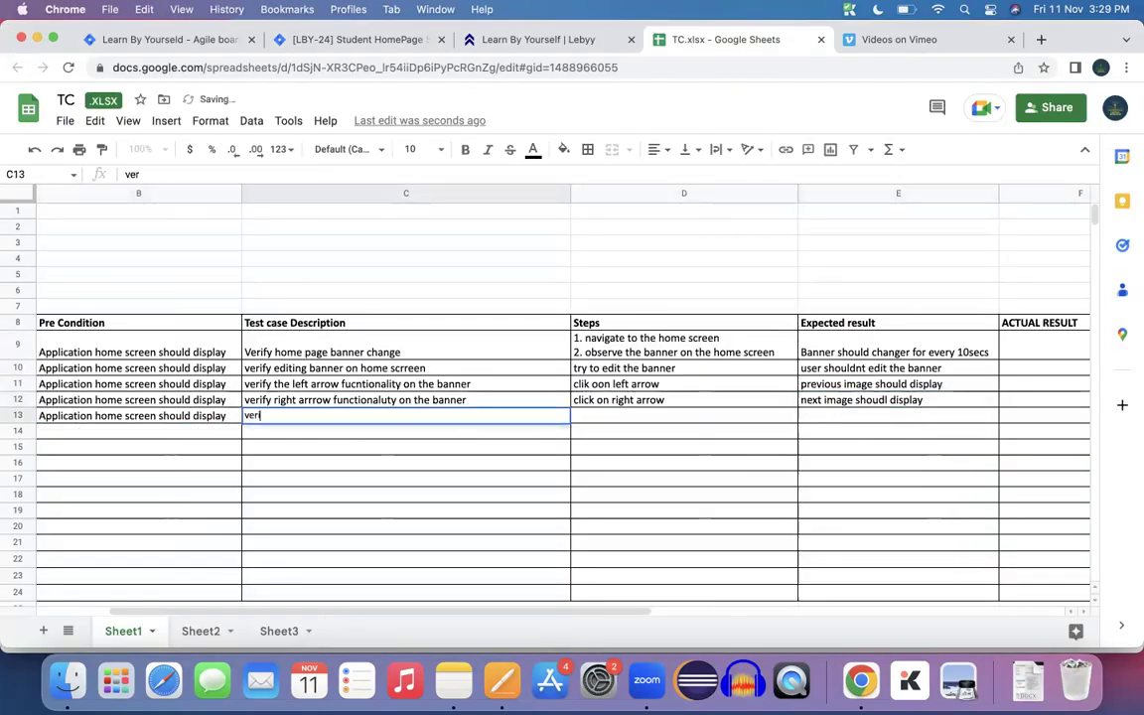
{"action": "type", "text": "ify he ser"}
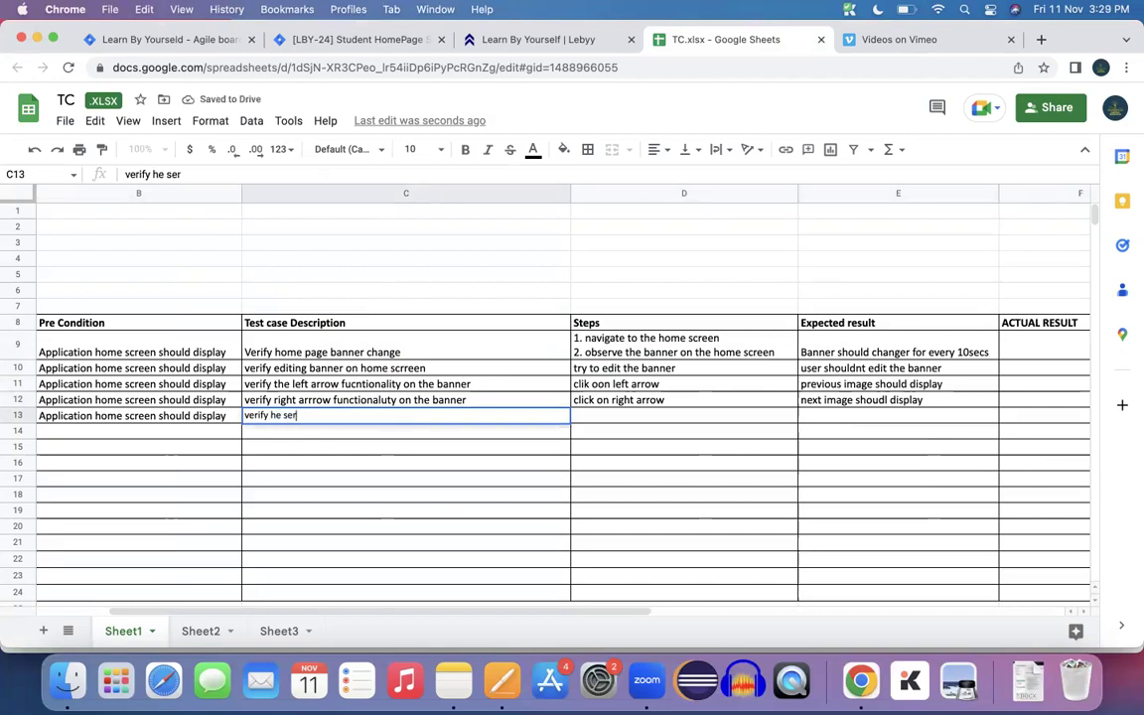
{"action": "type", "text": "rch field on the nager"}
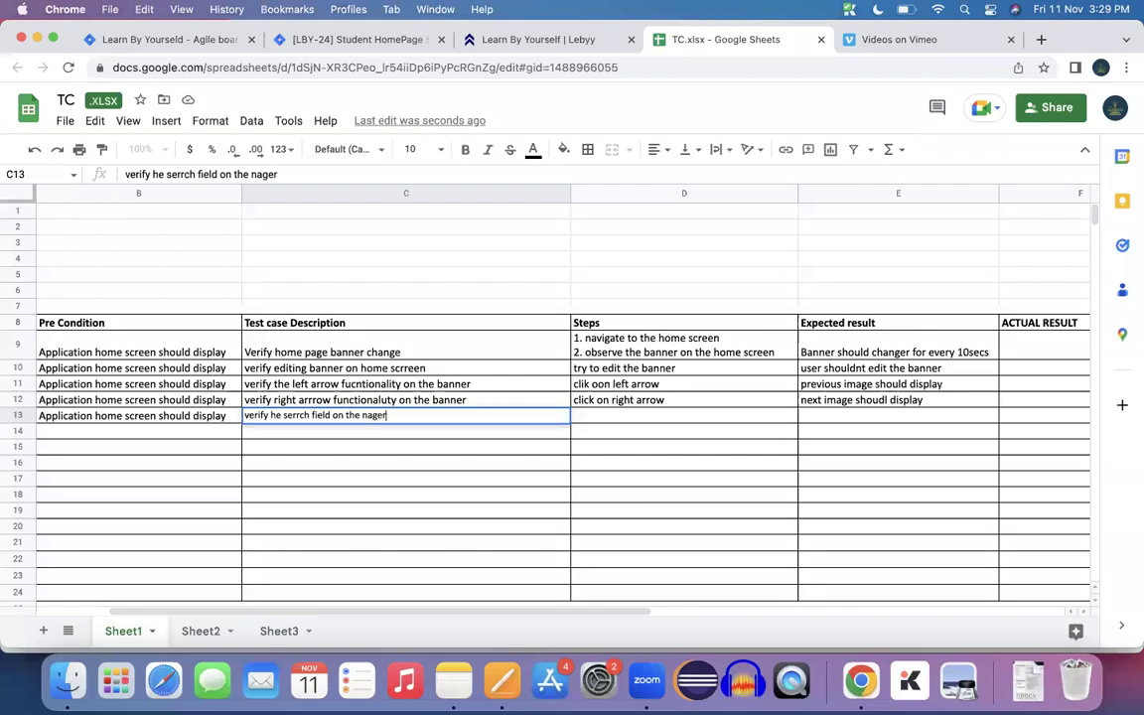
{"action": "key", "text": "Tab"}
Enter "observe the search text field" as TC005's steps and "search field should siaply on the banner" as its expected result.
{"action": "type", "text": "observe th"}
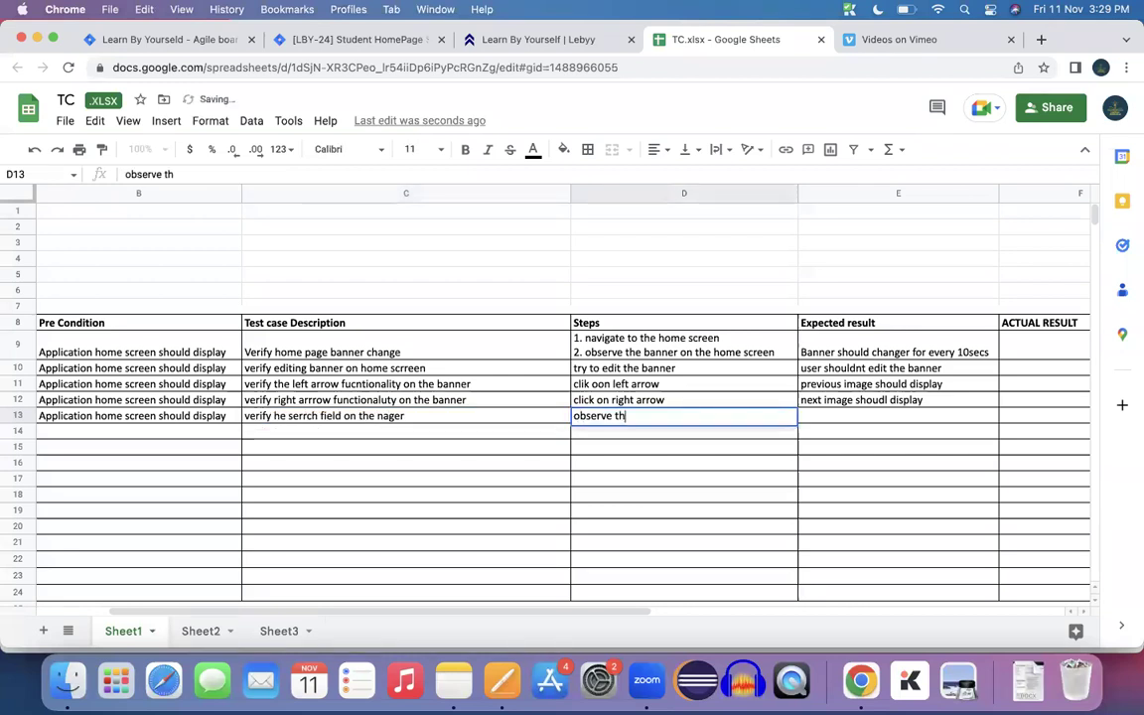
{"action": "type", "text": "e search text field"}
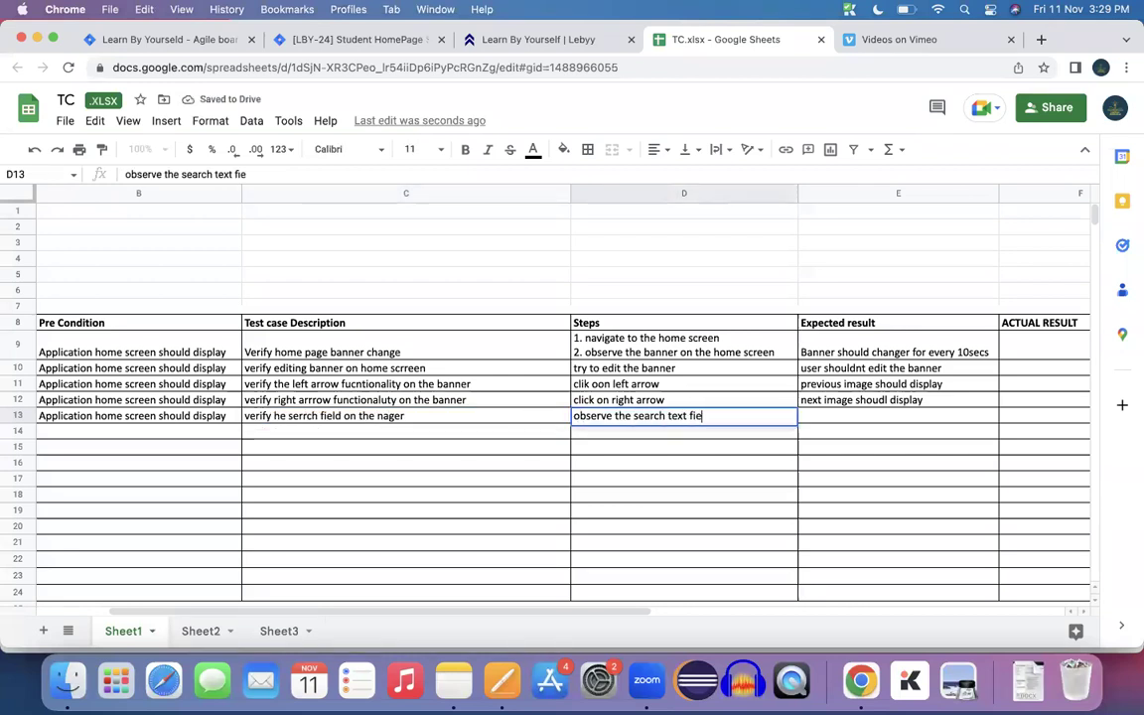
{"action": "key", "text": "Tab"}
{"action": "type", "text": "search"}
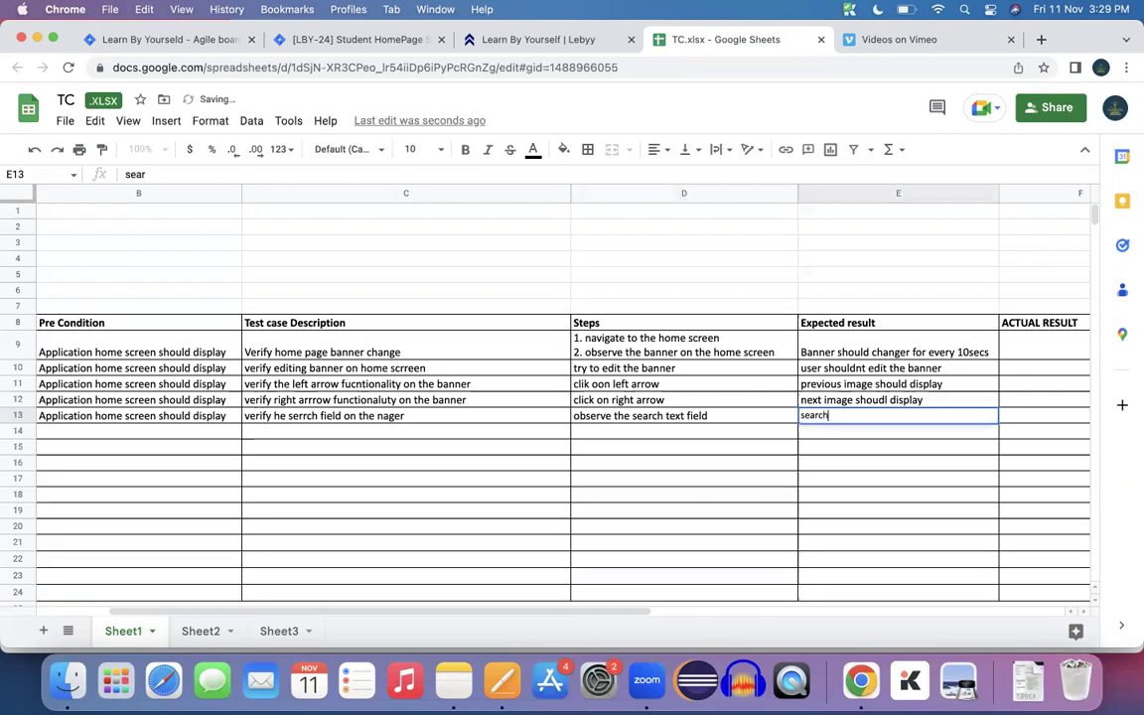
{"action": "type", "text": " field shou"}
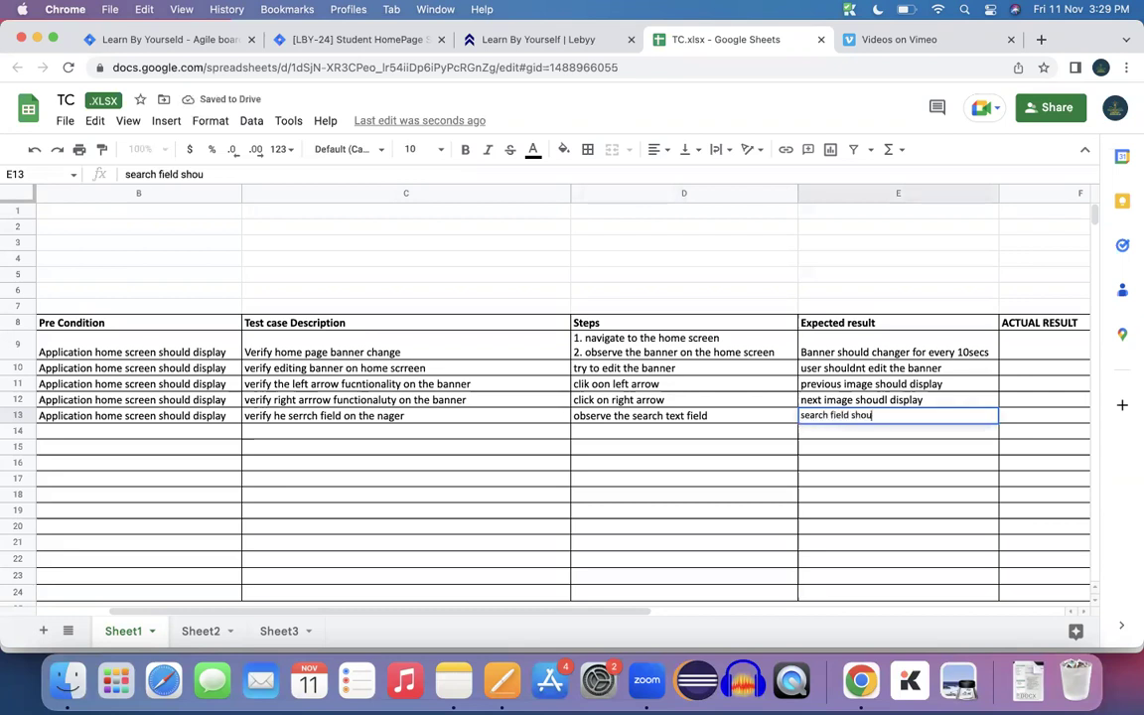
{"action": "type", "text": "ld siaply on the banner"}
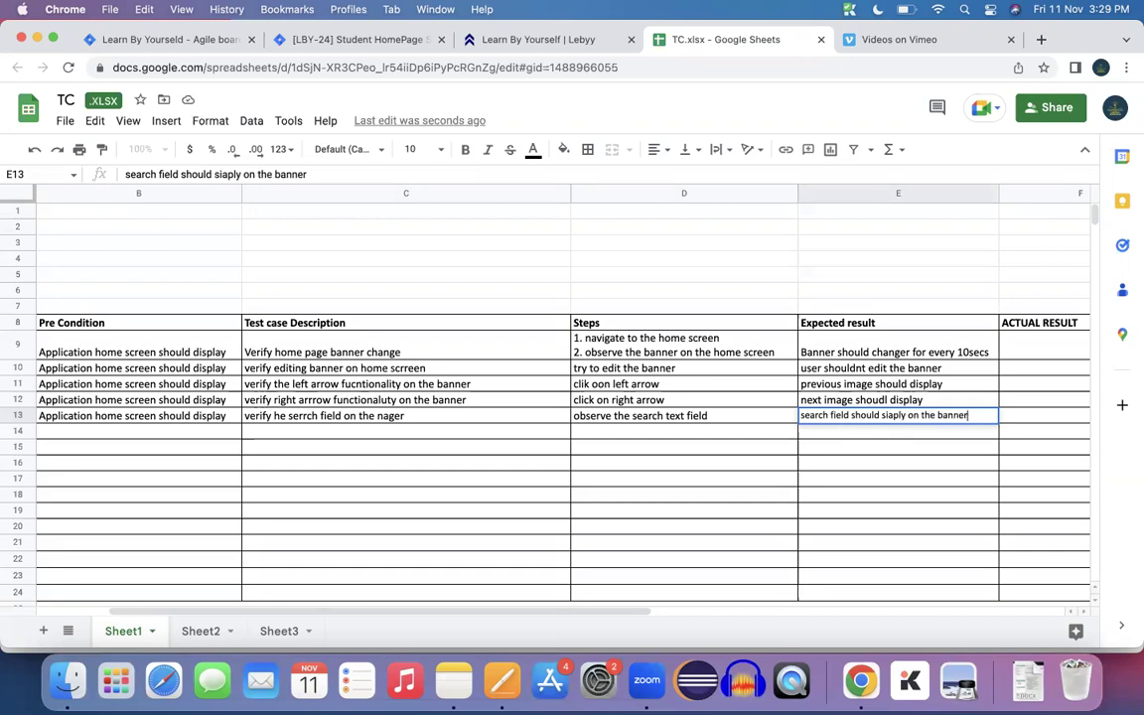
{"action": "key", "text": "Tab"}
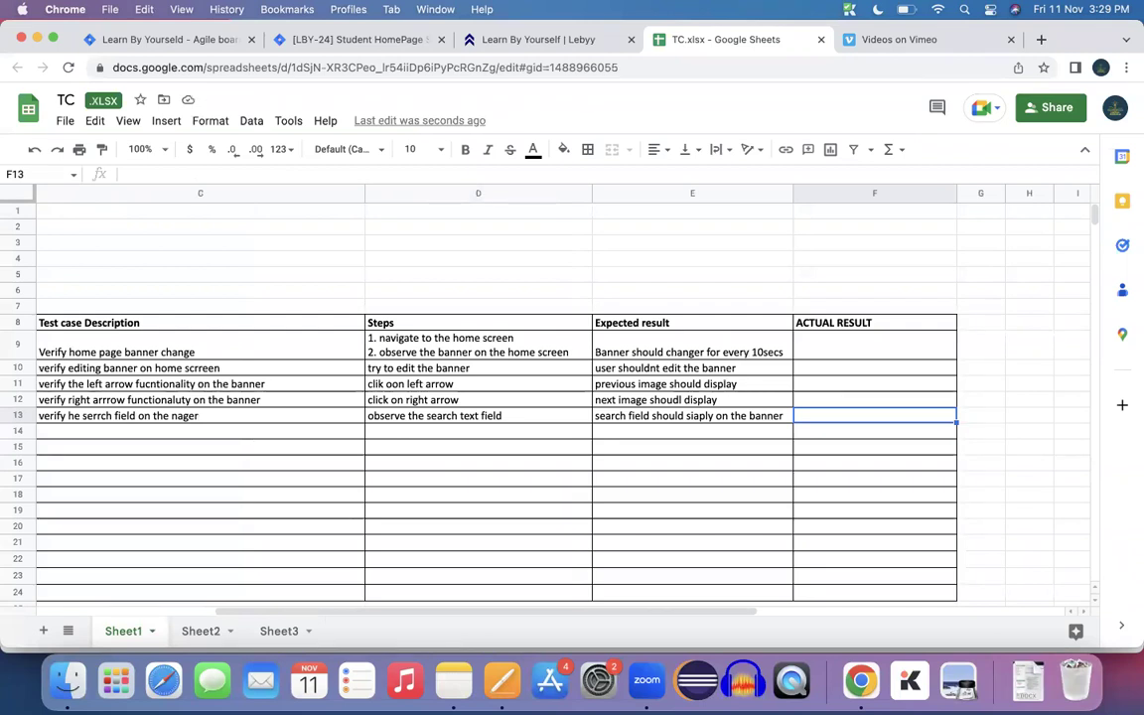
Go back to TC005's ID cell to review the test case rows from their first column.
{"action": "key", "text": "Left"}
{"action": "key", "text": "Left"}
{"action": "key", "text": "Left"}
{"action": "key", "text": "Left"}
{"action": "key", "text": "Left"}
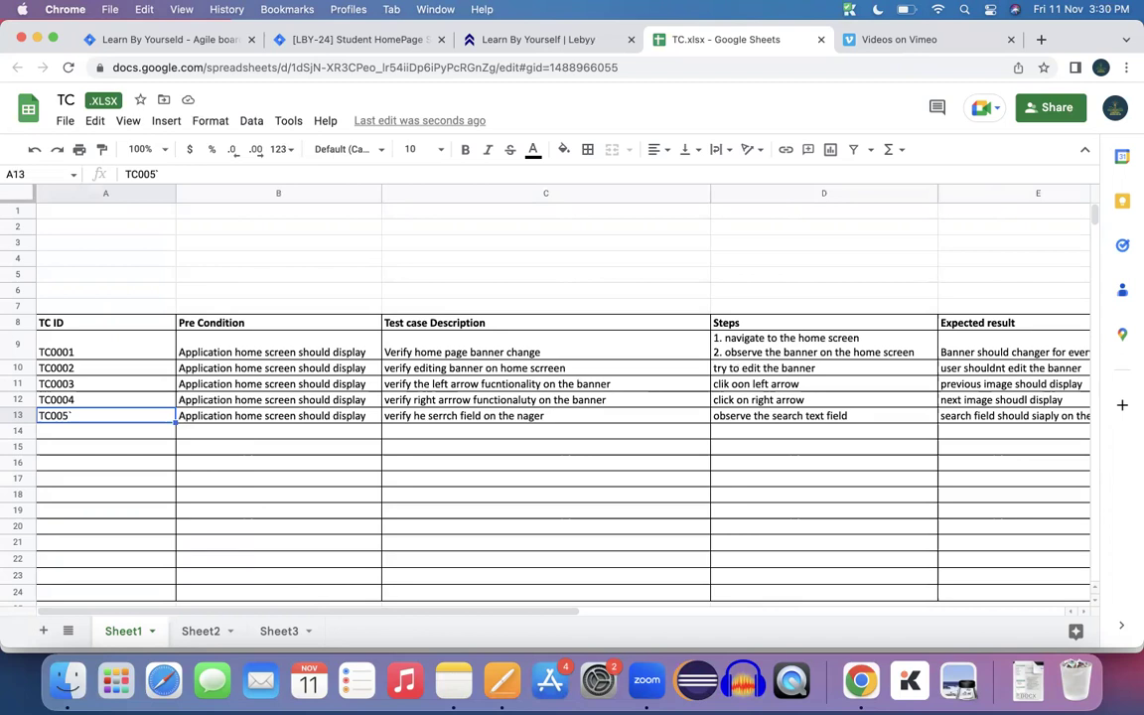
Try the home page banner's left arrow three times on lebyy.com and return to the TC.xlsx test case sheet.
{"action": "left_click", "coordinate": [576, 39]}
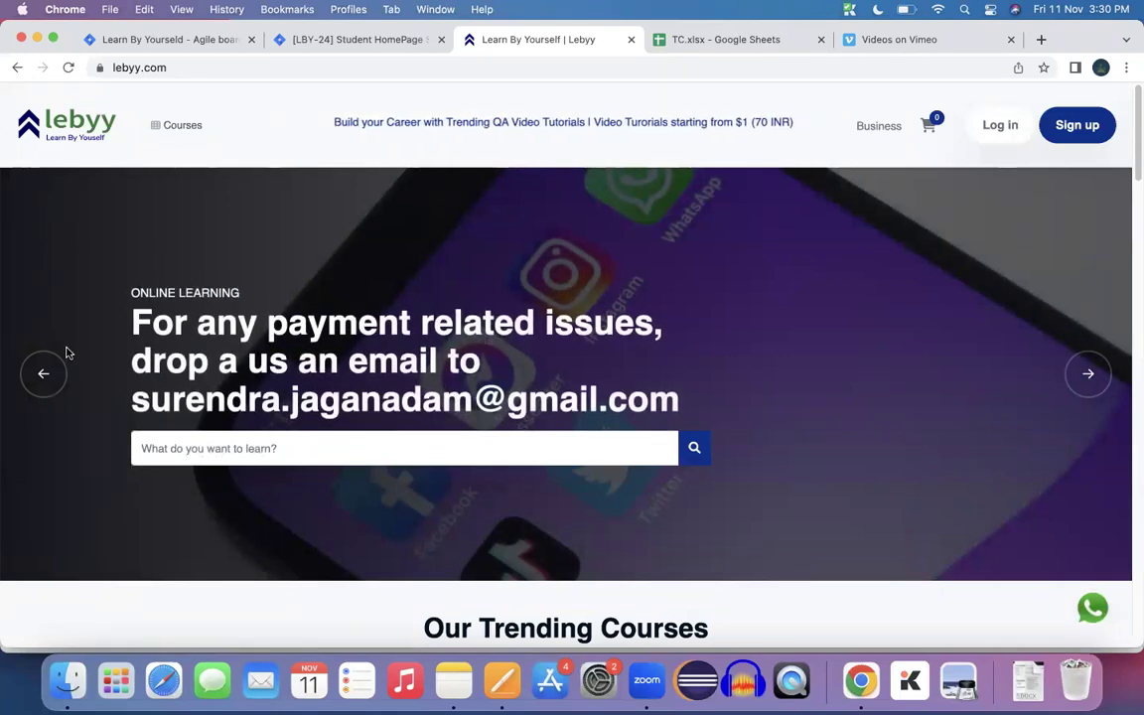
{"action": "left_click", "coordinate": [43, 376]}
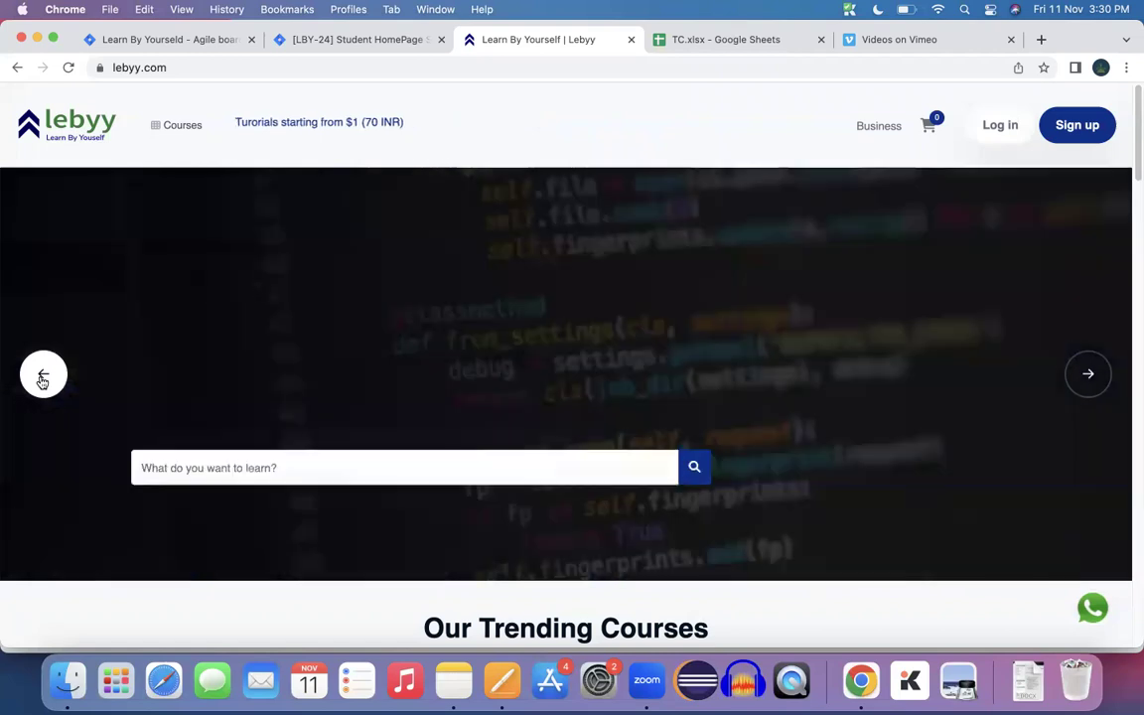
{"action": "left_click", "coordinate": [42, 377]}
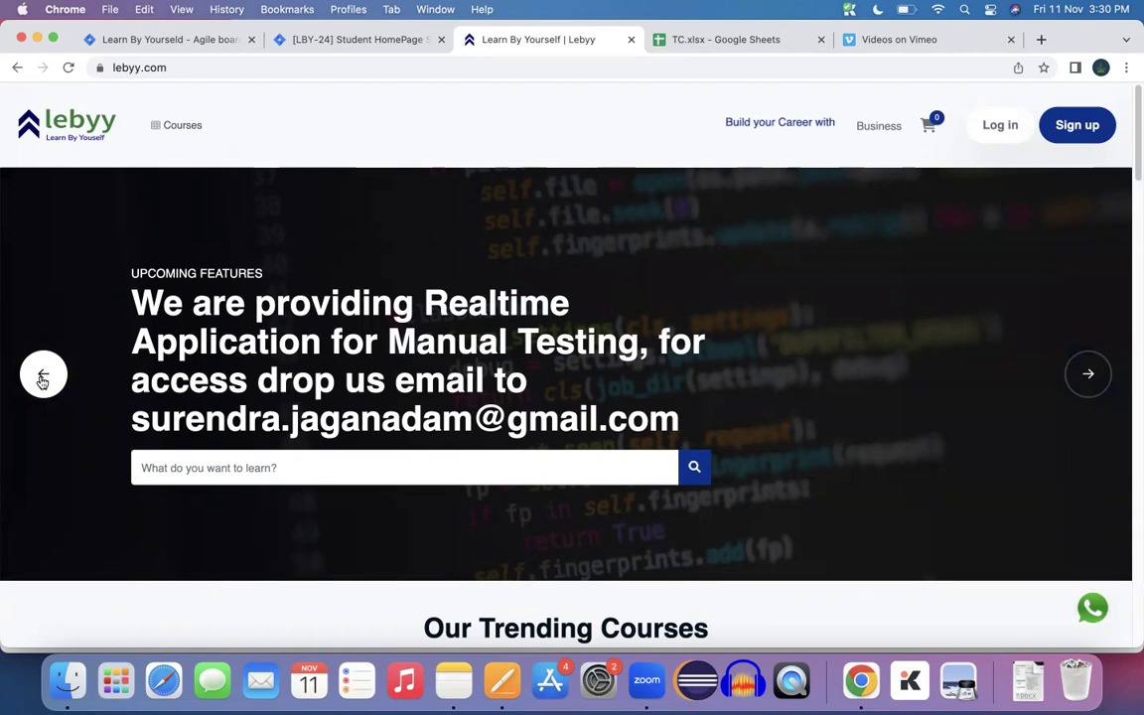
{"action": "left_click", "coordinate": [42, 376]}
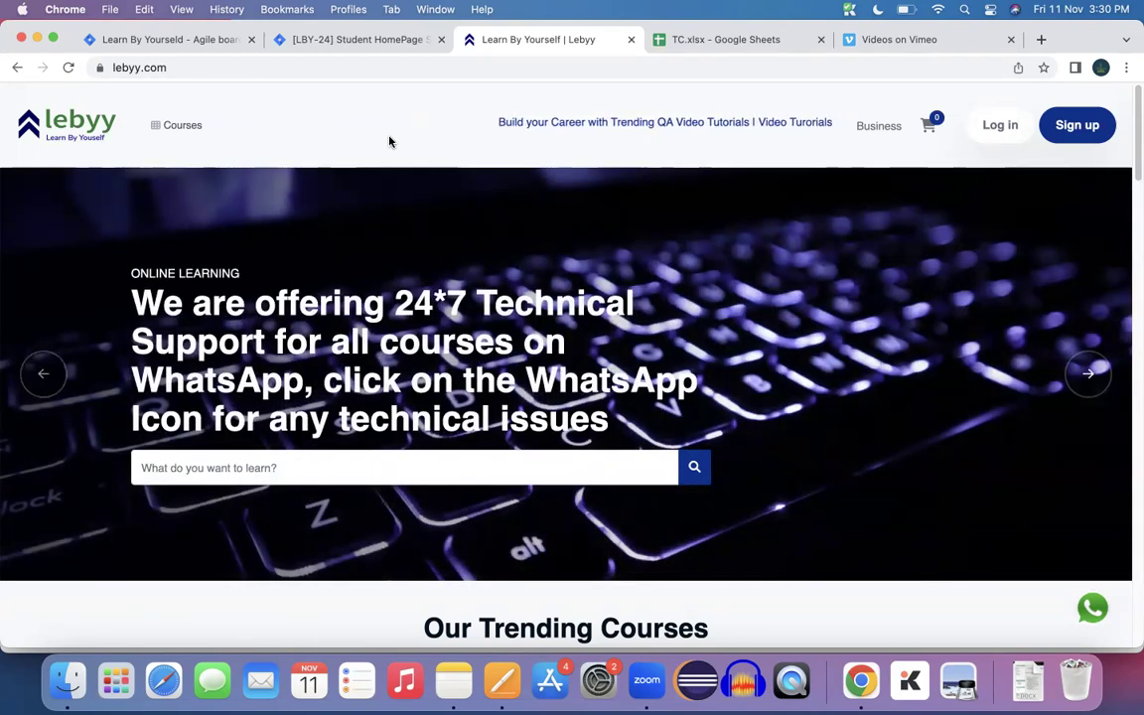
{"action": "left_click", "coordinate": [715, 42]}
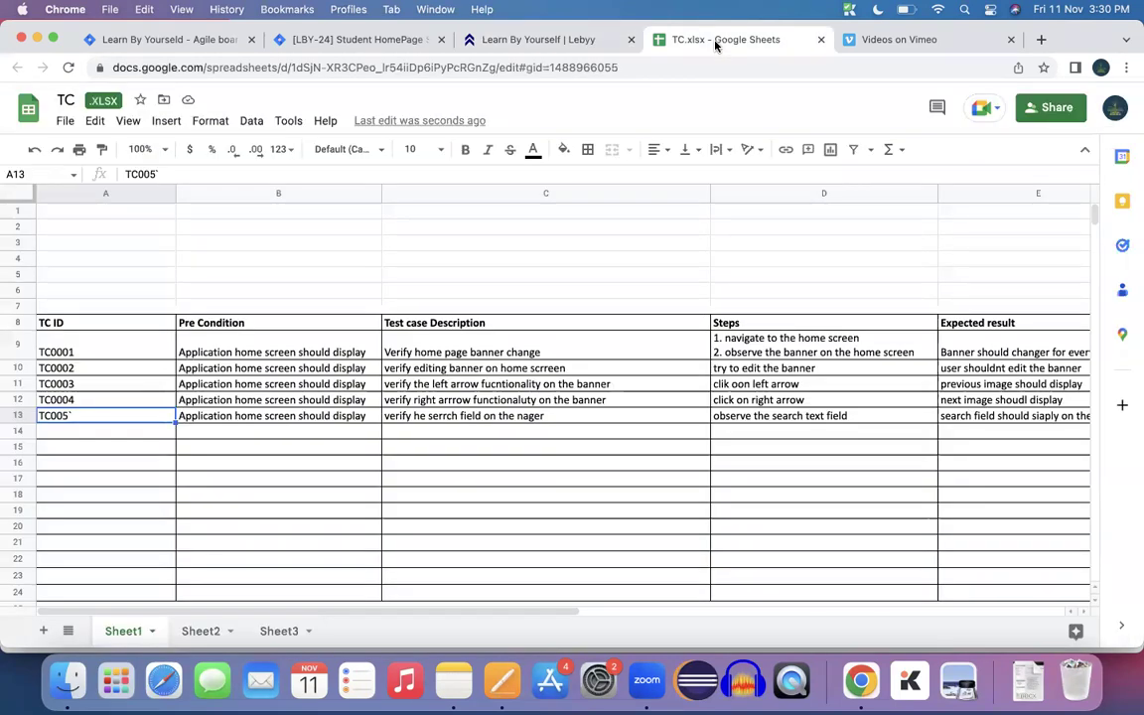